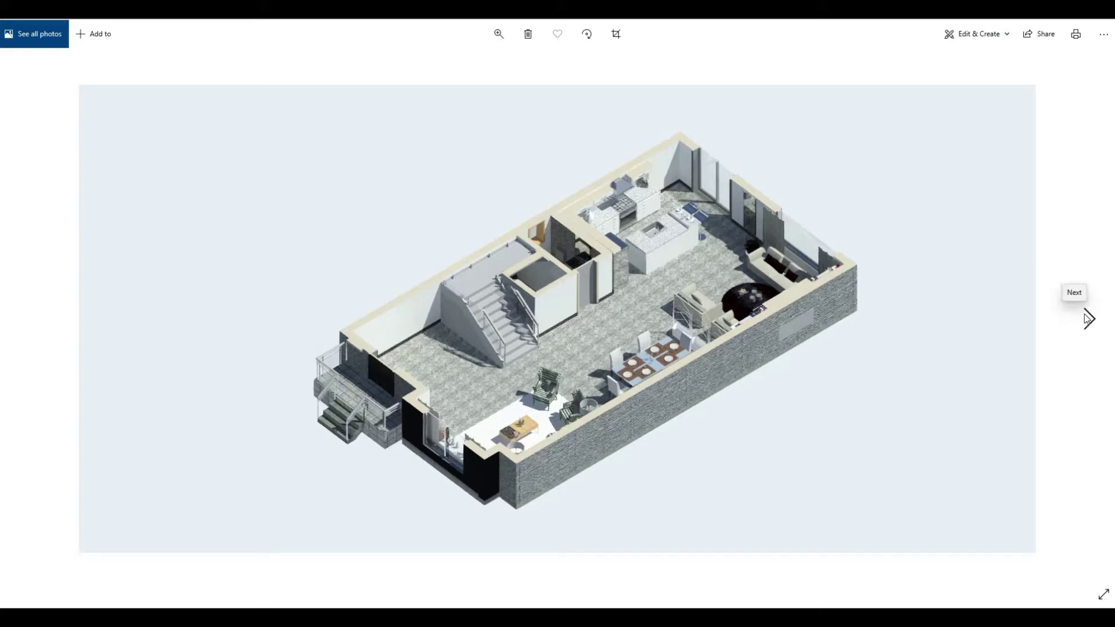
pyautogui.click(1090, 319)
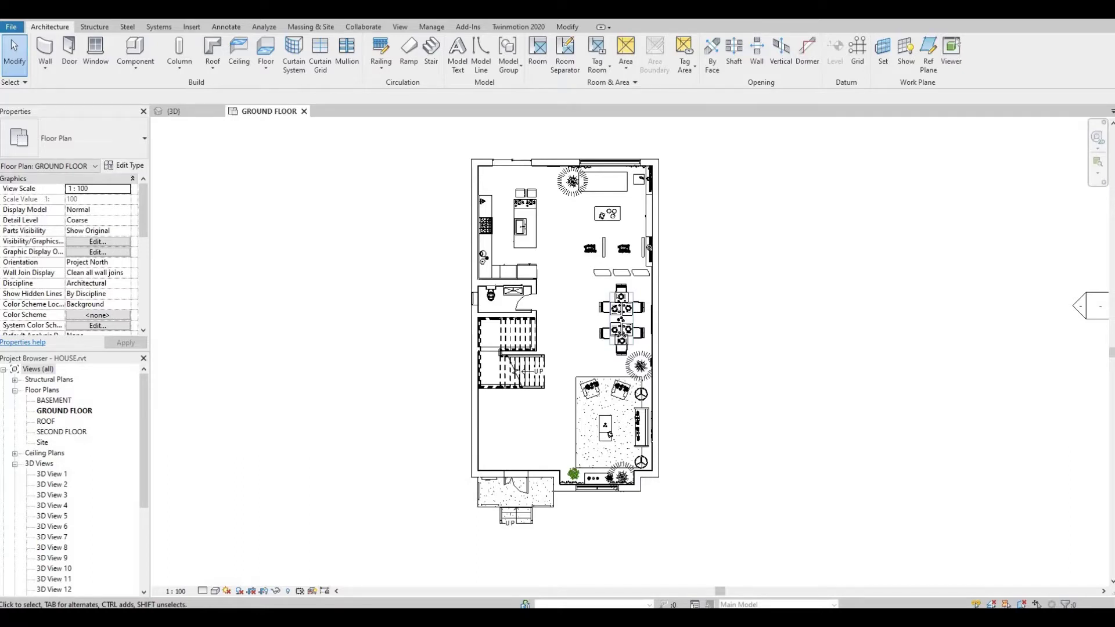
# Switch to the {3D} view, orient it to Top, and enable its Section Box.
pyautogui.hotkey('ctrl', 'Tab')
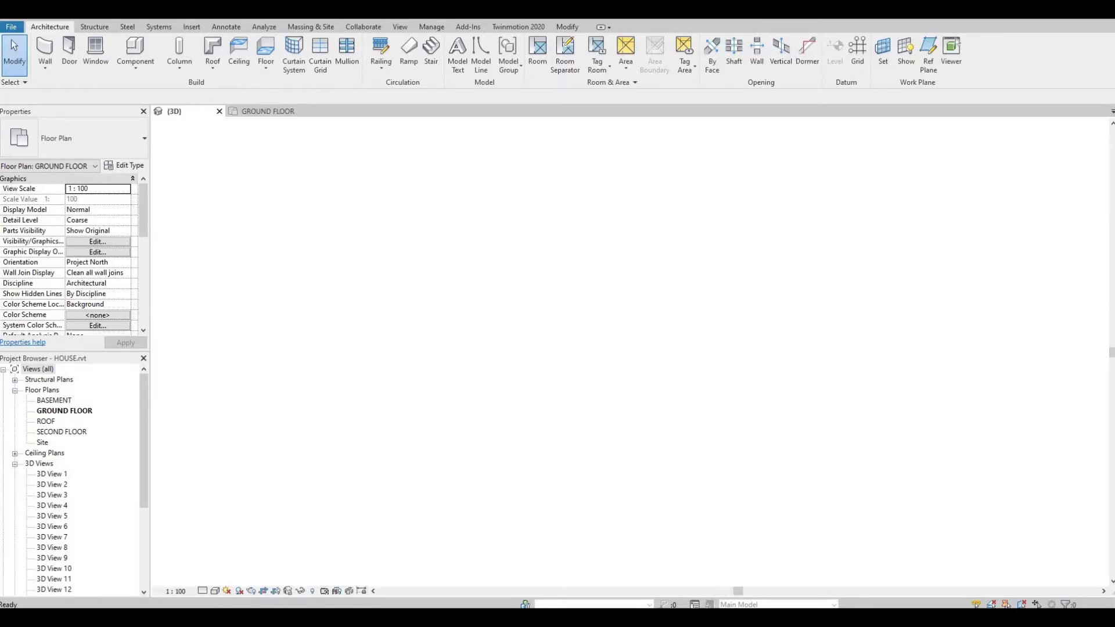
pyautogui.moveTo(786, 314); pyautogui.dragTo(755, 313, button='middle')
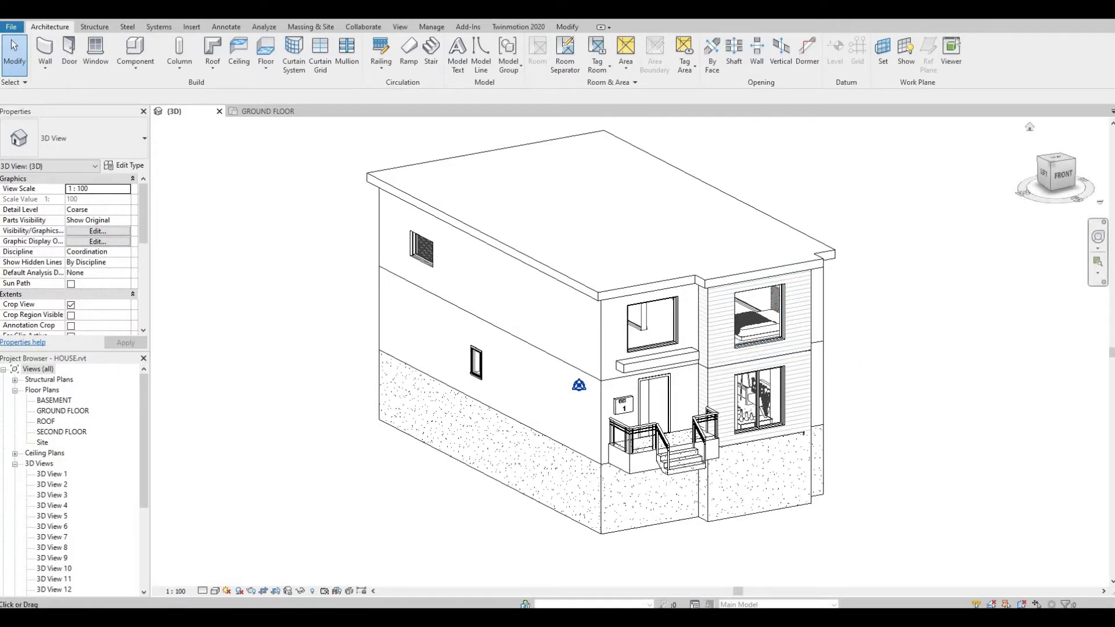
pyautogui.click(1061, 159)
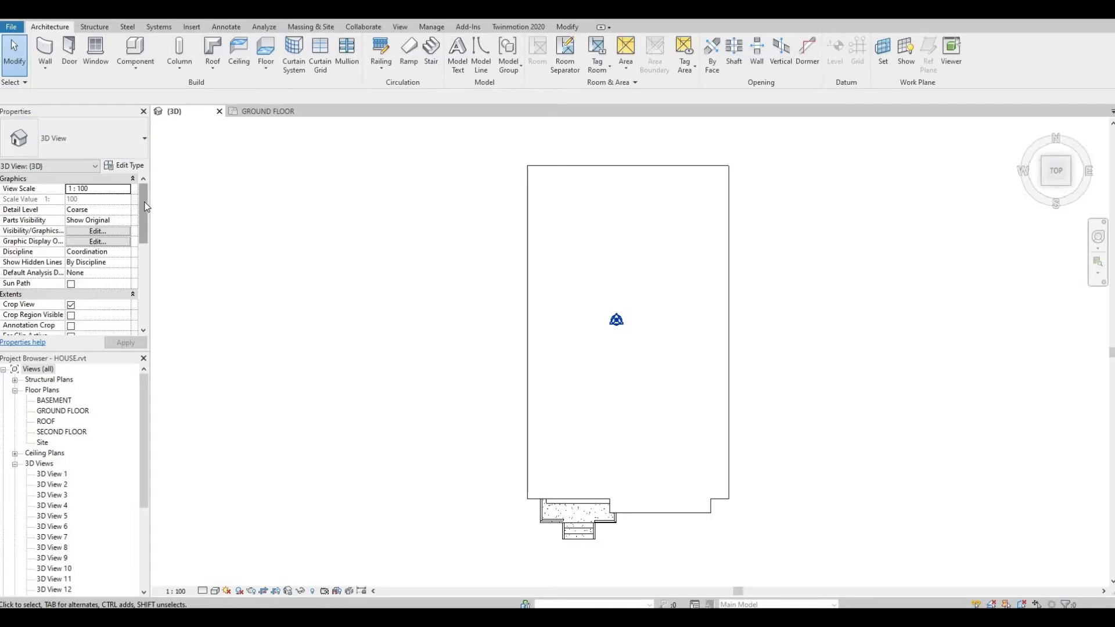
pyautogui.moveTo(144, 209); pyautogui.dragTo(139, 238)
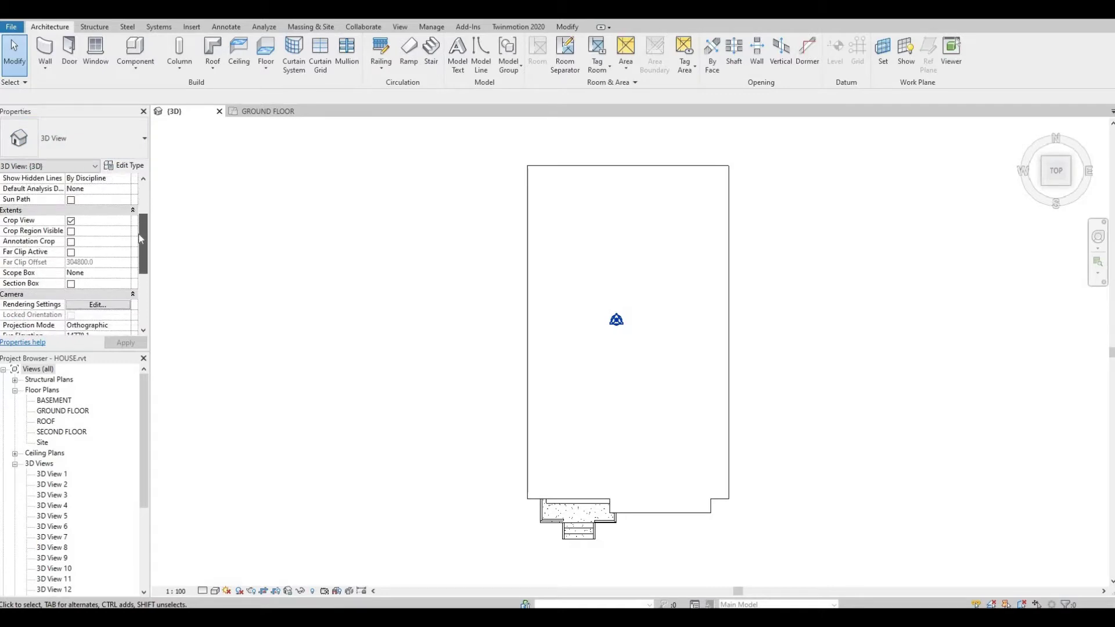
pyautogui.click(70, 284)
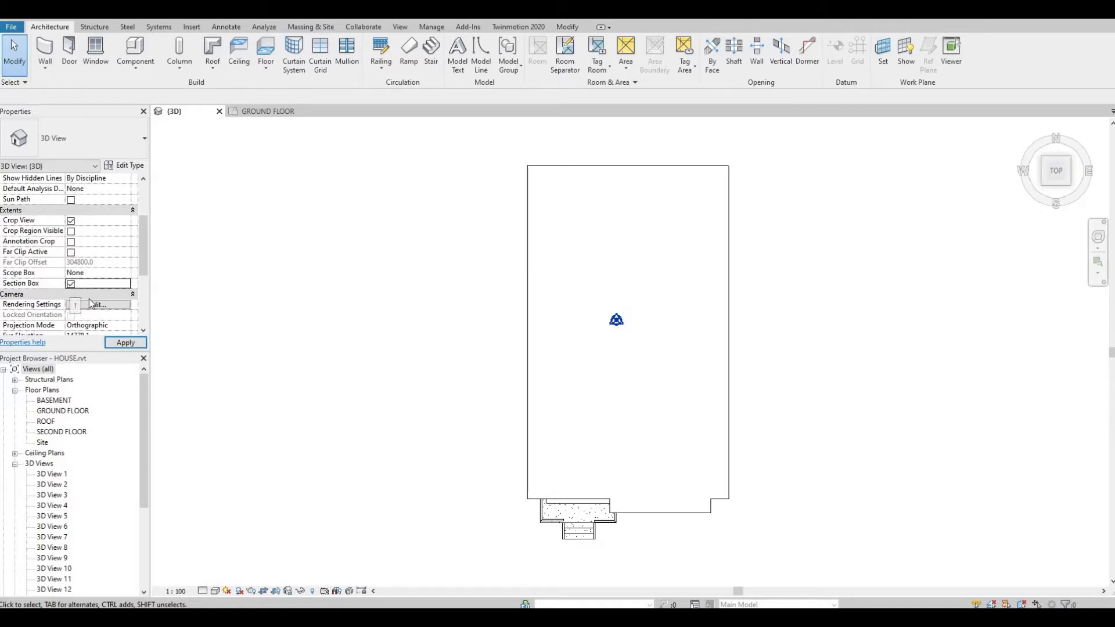
pyautogui.click(123, 344)
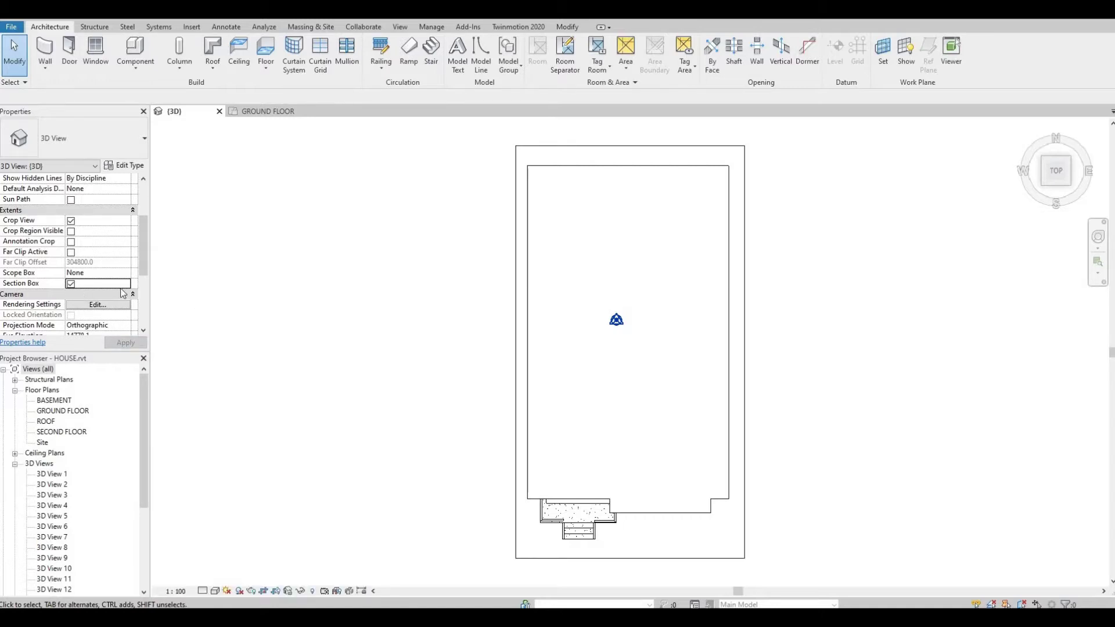
# Select the section box around the house and open the South elevation.
pyautogui.click(518, 303)
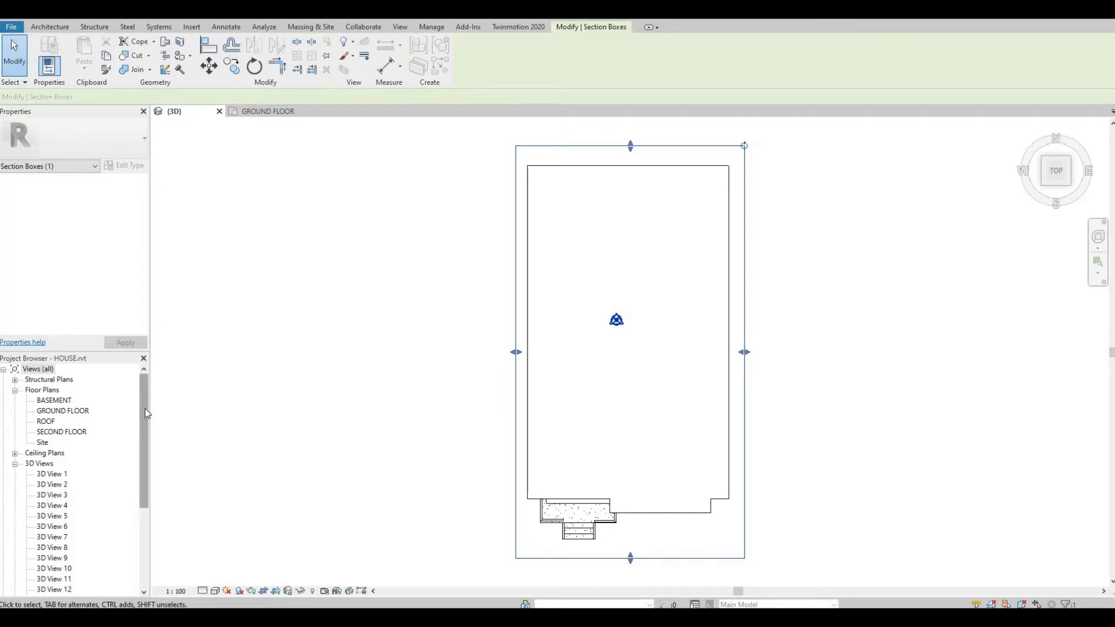
pyautogui.press('Escape')
pyautogui.scroll(-4, 135, 479)
pyautogui.scroll(-3, 135, 478)
pyautogui.click(97, 474)
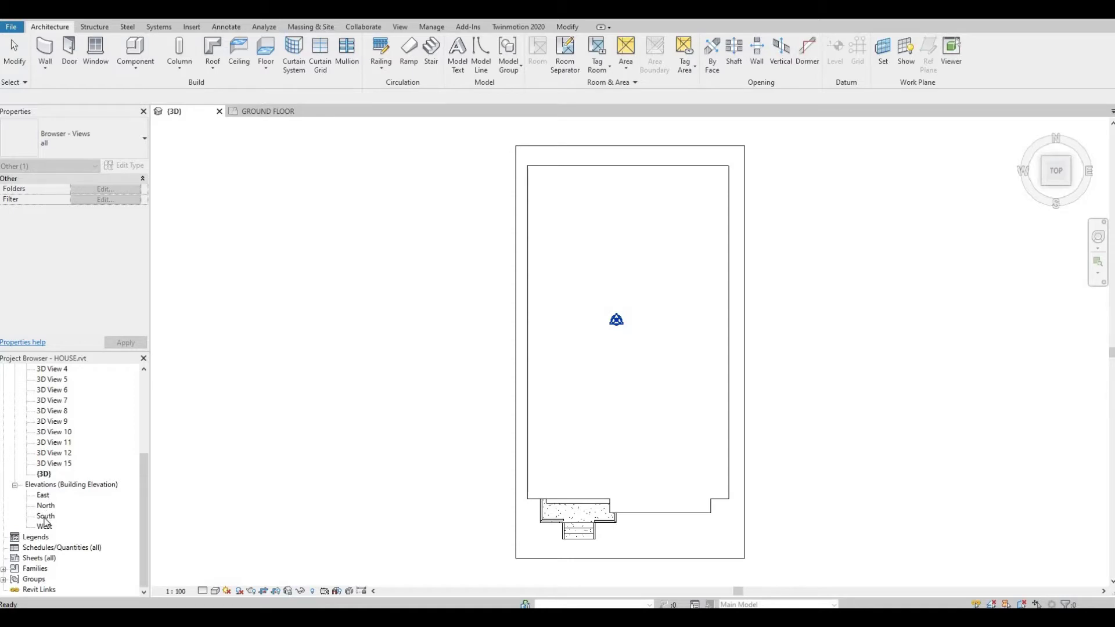
pyautogui.doubleClick(45, 517)
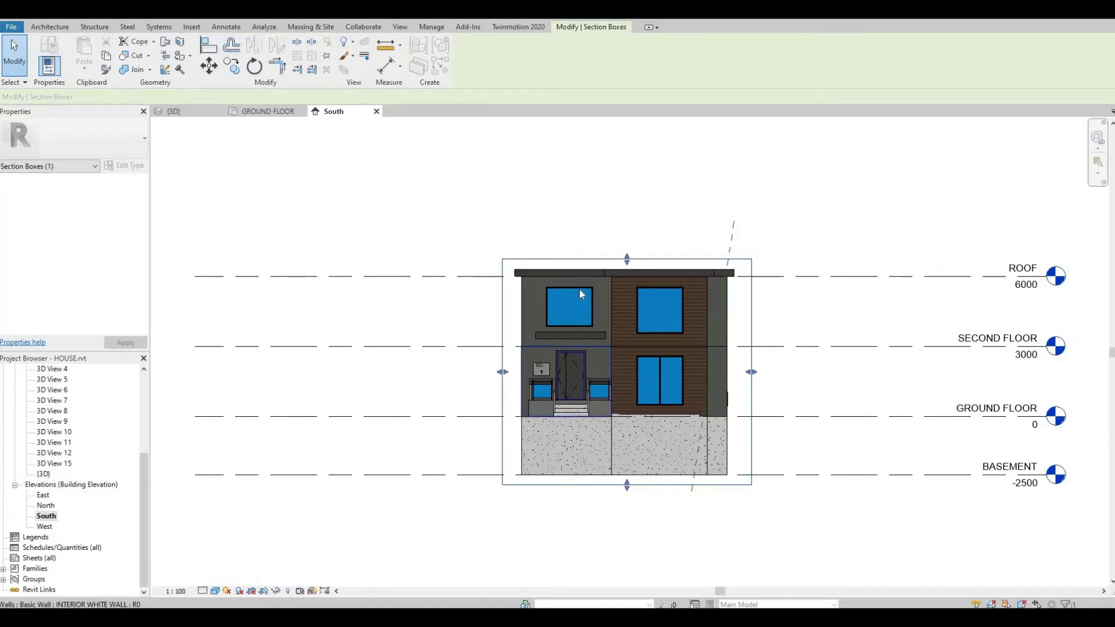
# Enlarge the section box in the South elevation, raising its top above the roof and moving both sides farther from the house.
pyautogui.moveTo(627, 263); pyautogui.dragTo(626, 295)
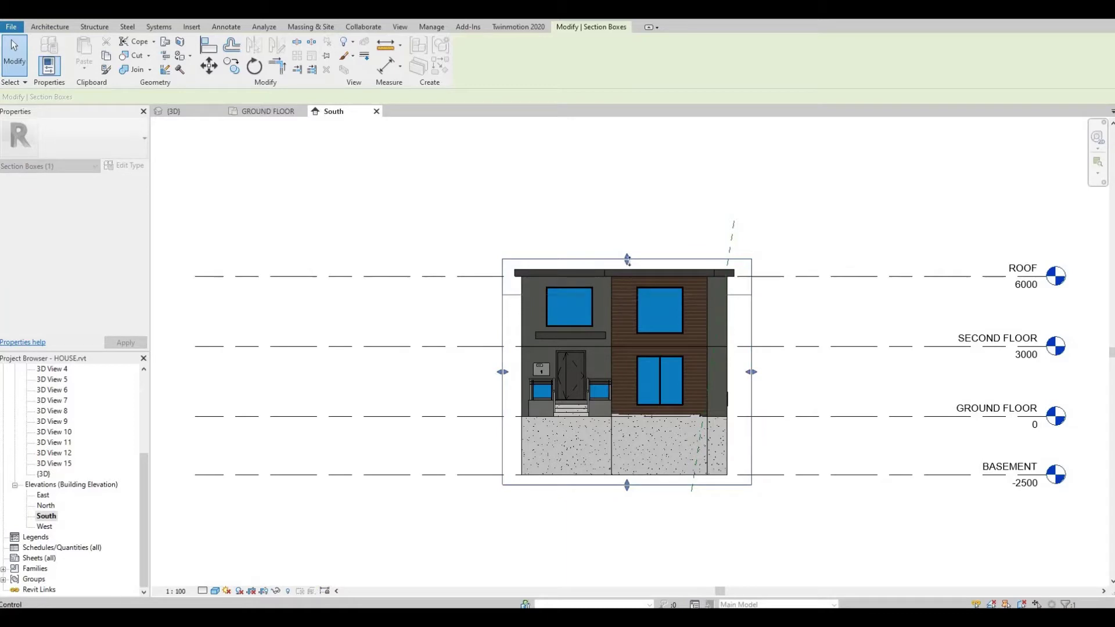
pyautogui.moveTo(631, 244); pyautogui.dragTo(631, 242)
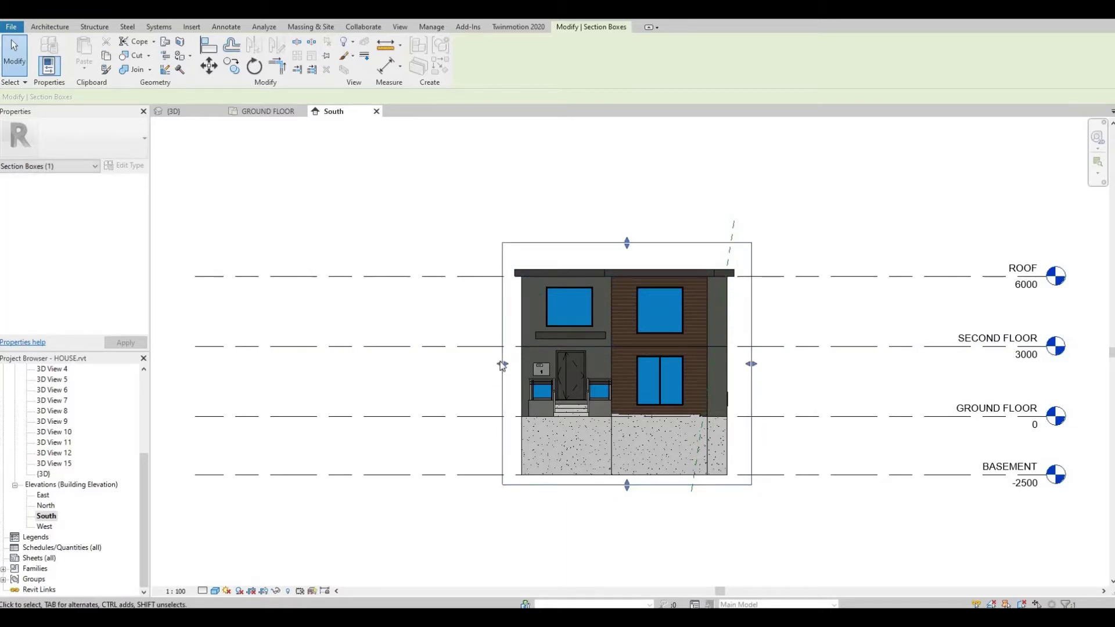
pyautogui.moveTo(503, 363); pyautogui.dragTo(482, 363)
pyautogui.moveTo(751, 364); pyautogui.dragTo(772, 372)
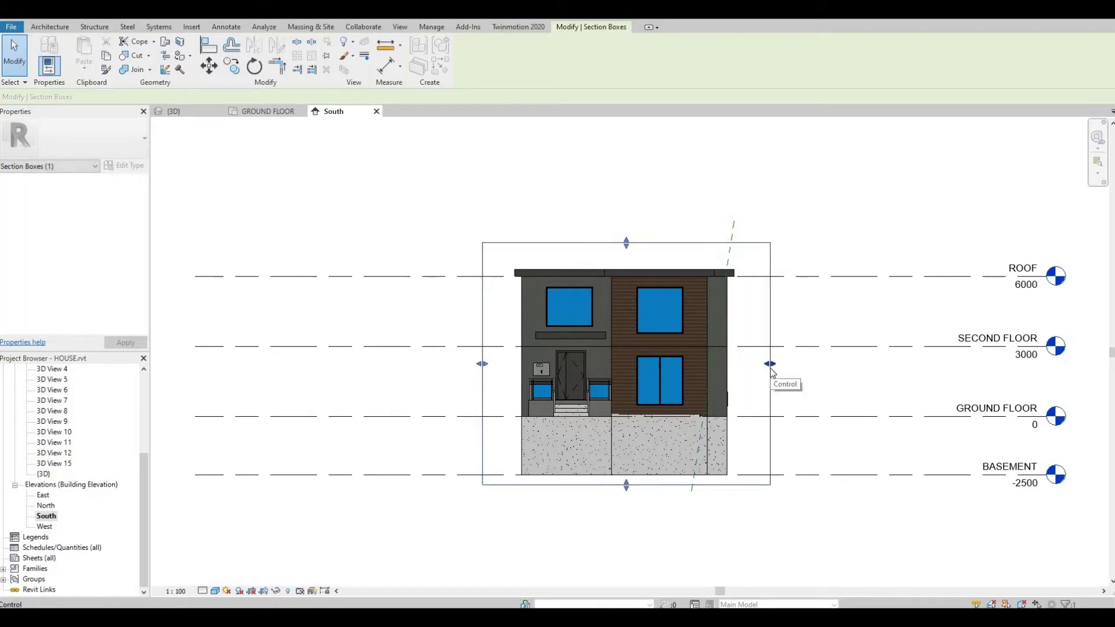
pyautogui.click(823, 380)
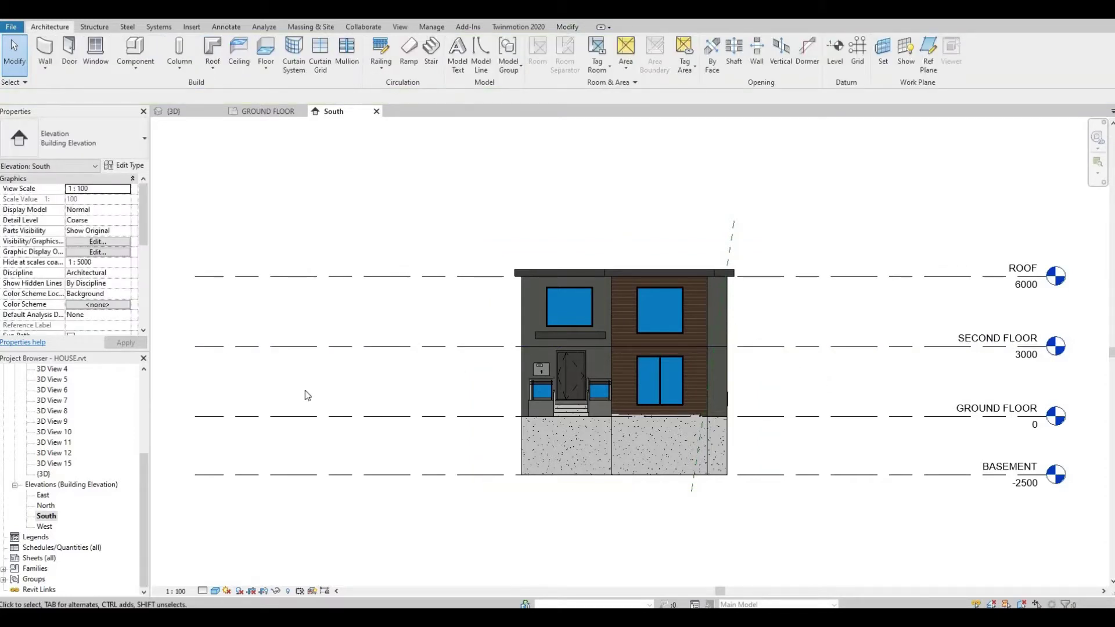
# Reselect the section box in the {3D} view and lower its top in the South elevation to just below the SECOND FLOOR level.
pyautogui.doubleClick(42, 474)
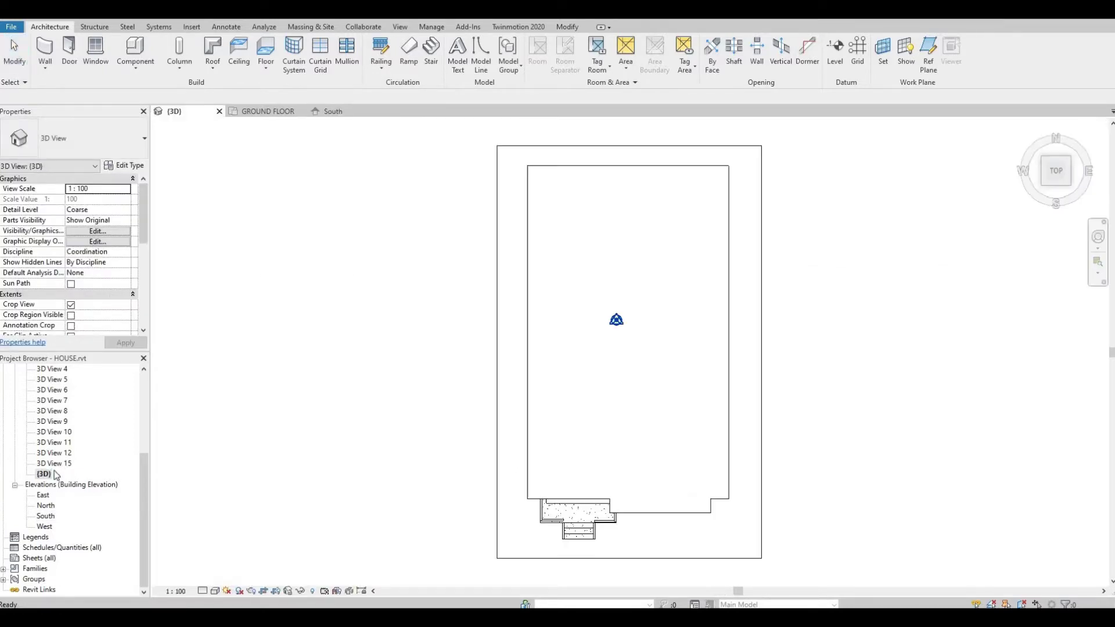
pyautogui.click(498, 285)
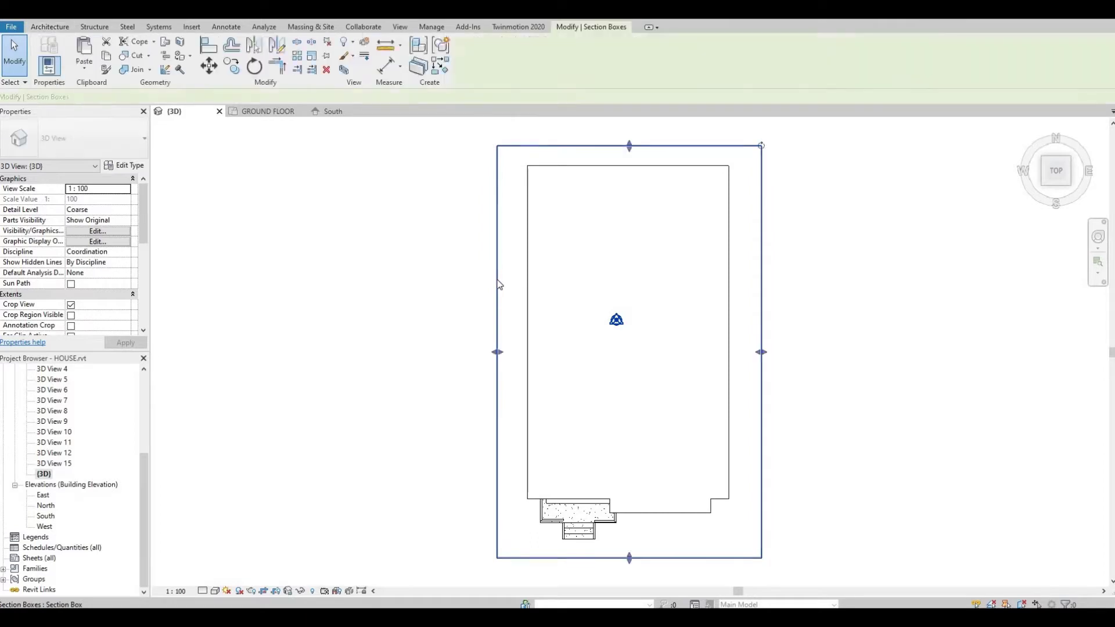
pyautogui.doubleClick(45, 516)
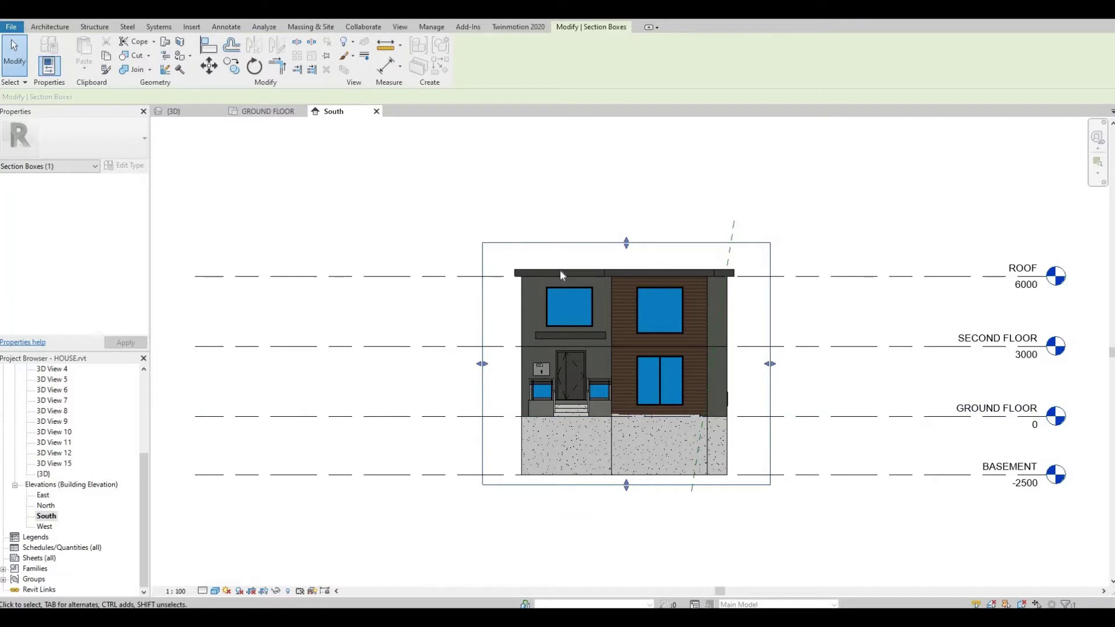
pyautogui.moveTo(626, 245); pyautogui.dragTo(625, 365)
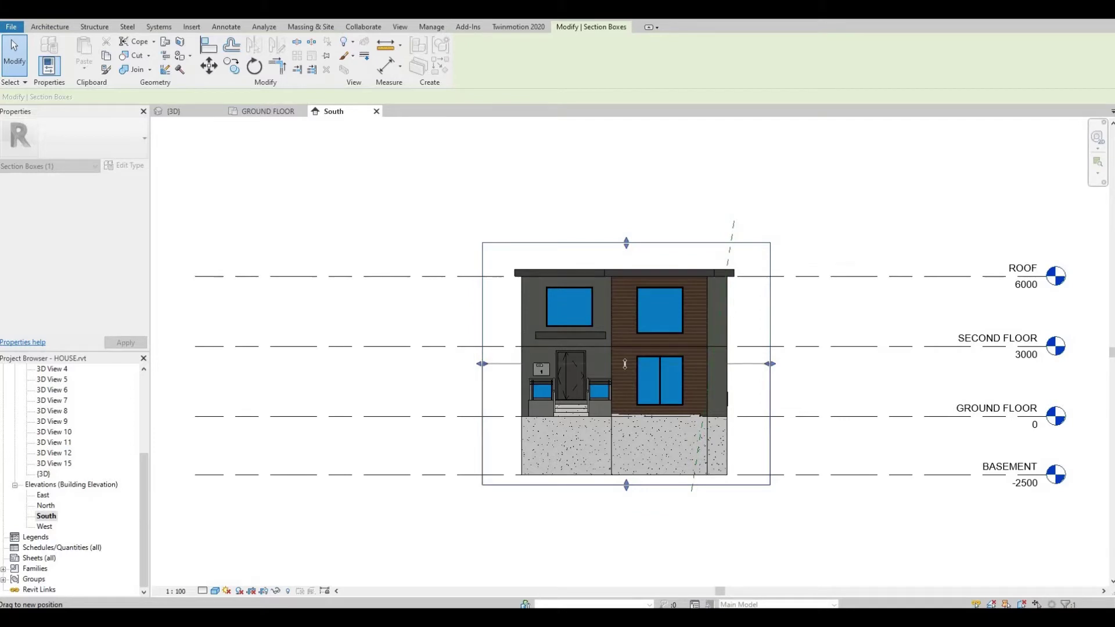
pyautogui.moveTo(625, 364); pyautogui.dragTo(625, 364)
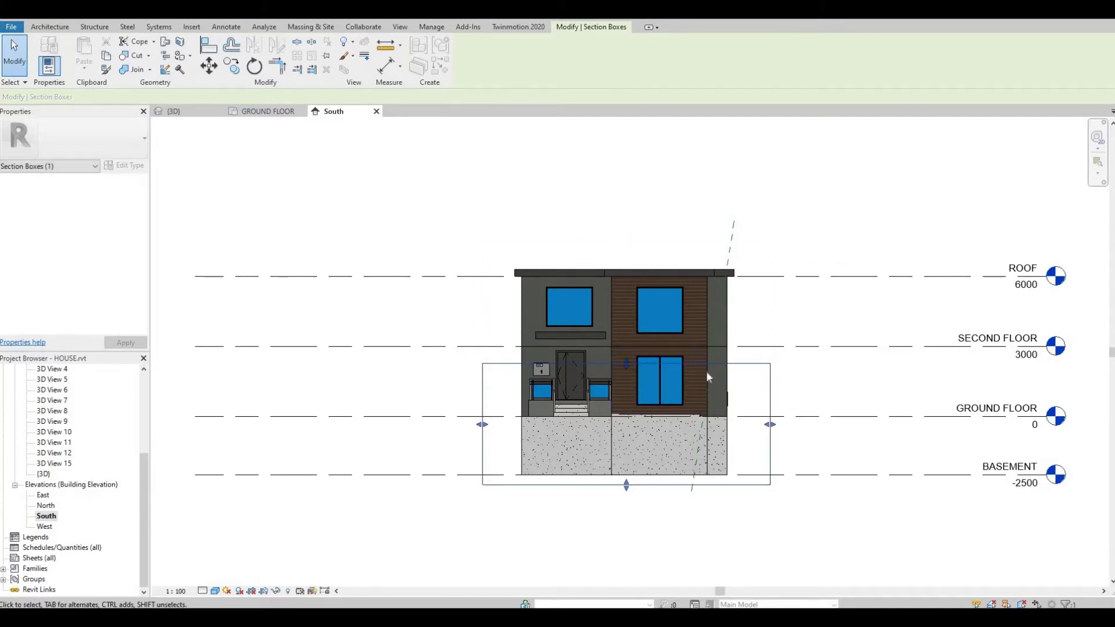
# Return to the {3D} view and examine the cut ground floor isometrically from the front-left corner.
pyautogui.doubleClick(43, 474)
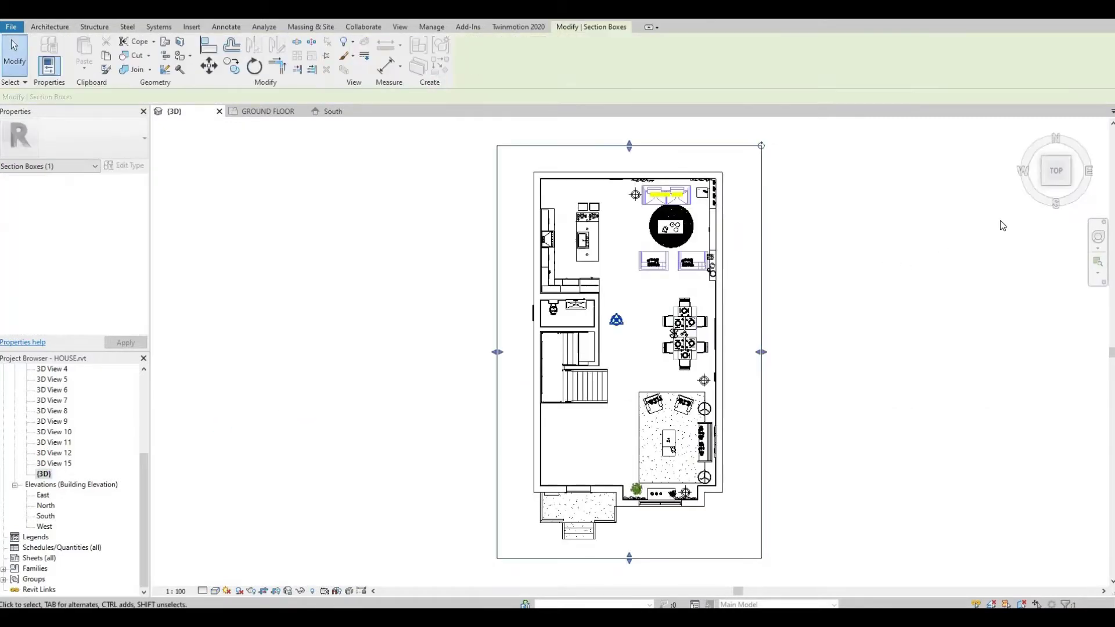
pyautogui.click(1045, 185)
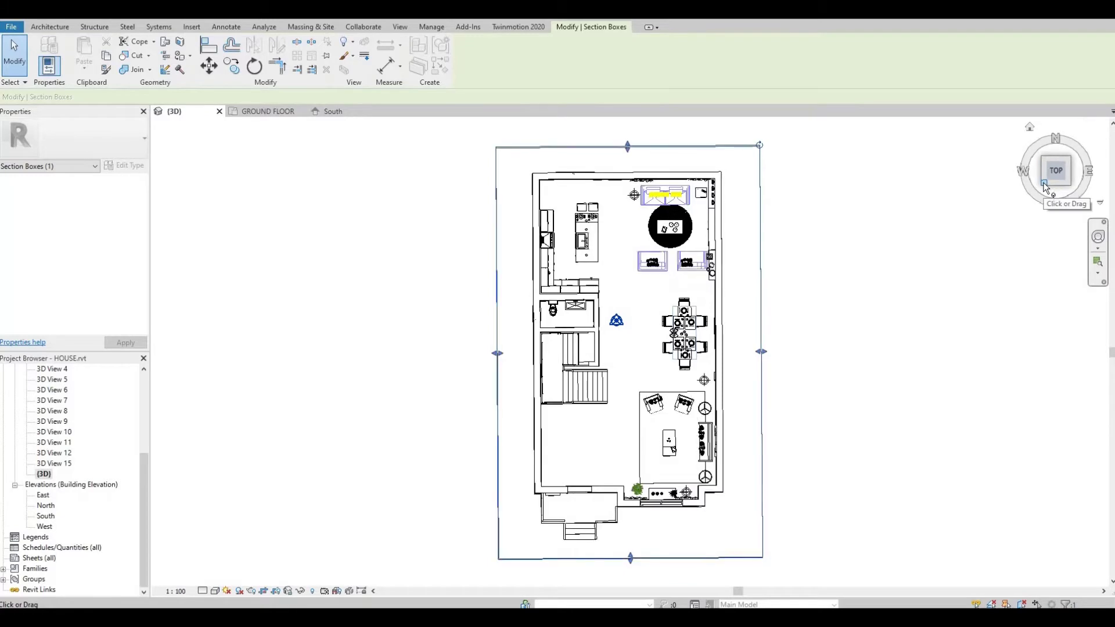
pyautogui.scroll(3, 799, 301)
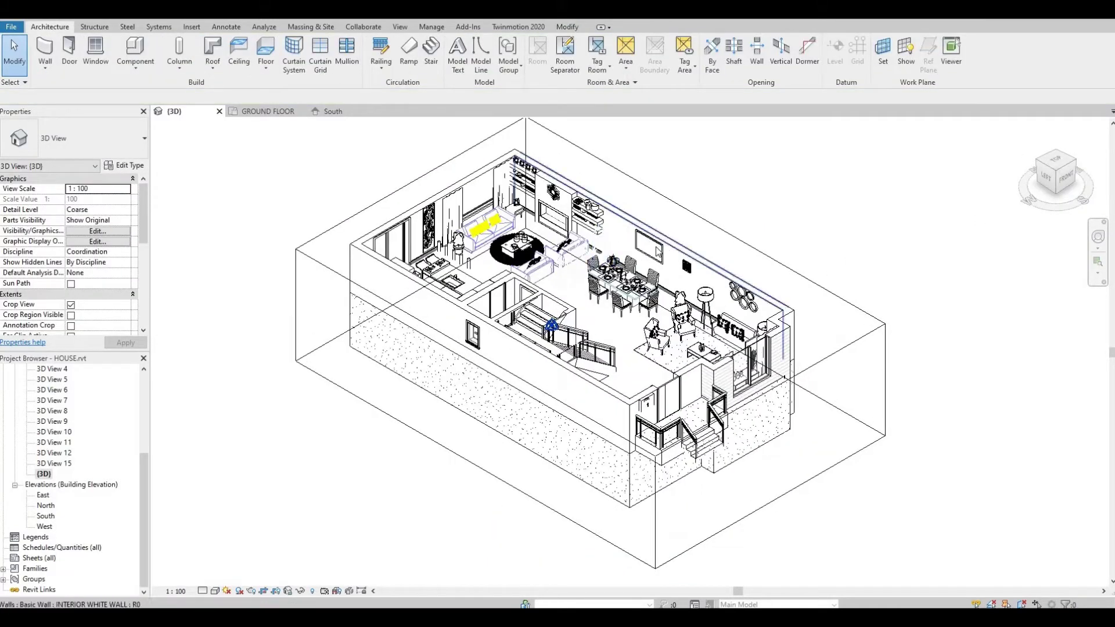
pyautogui.scroll(1, 658, 250)
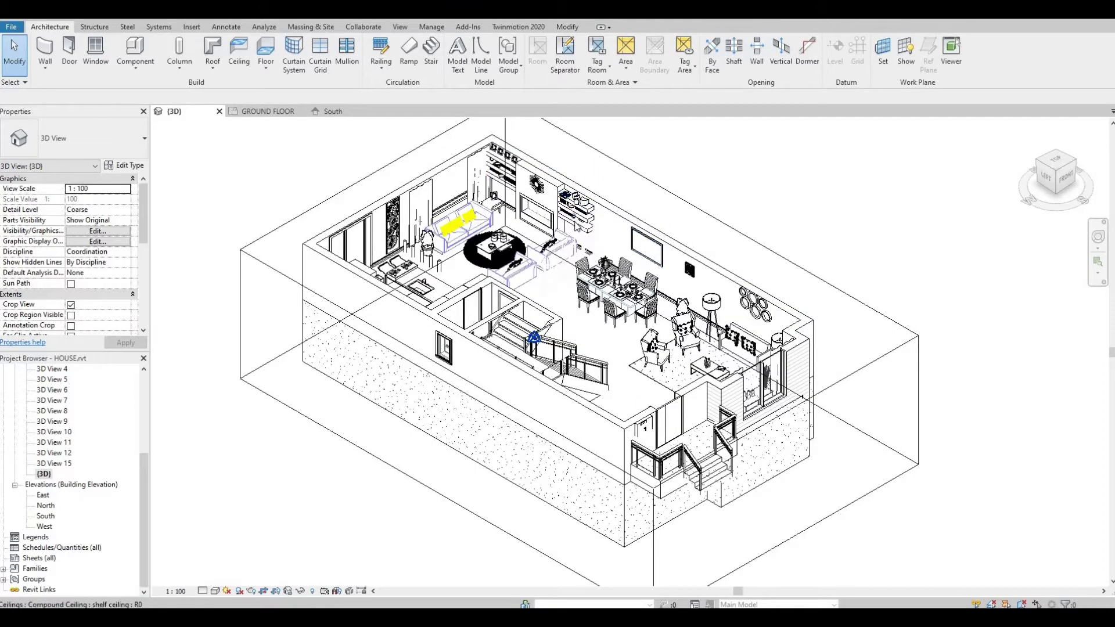
# In the South elevation, lower the section box's top slightly and raise its bottom to just below the GROUND FLOOR level.
pyautogui.click(695, 209)
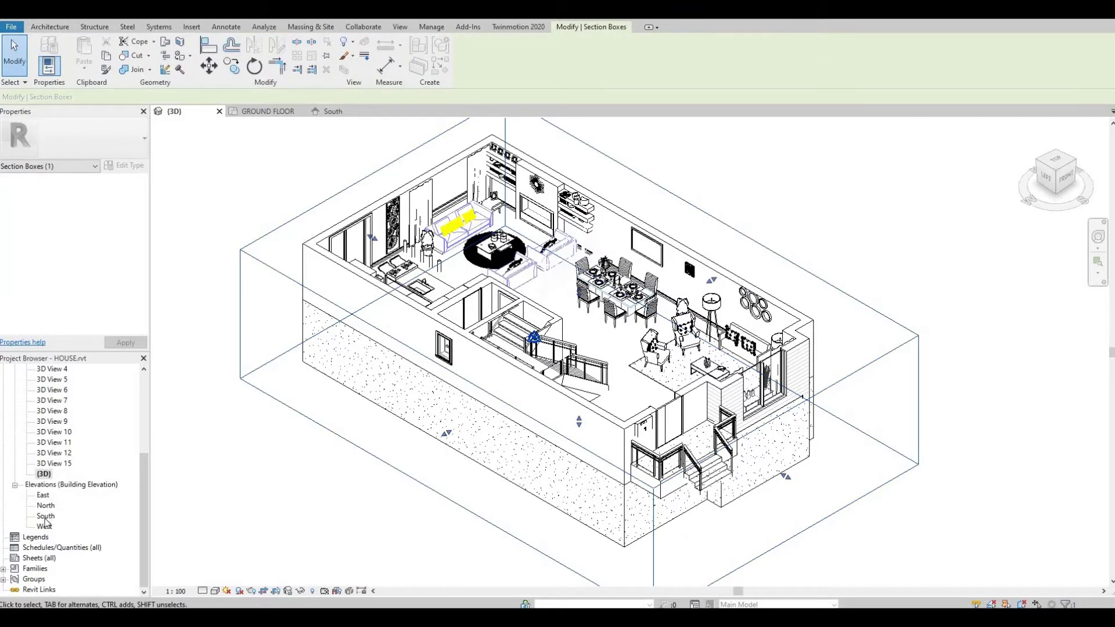
pyautogui.doubleClick(46, 517)
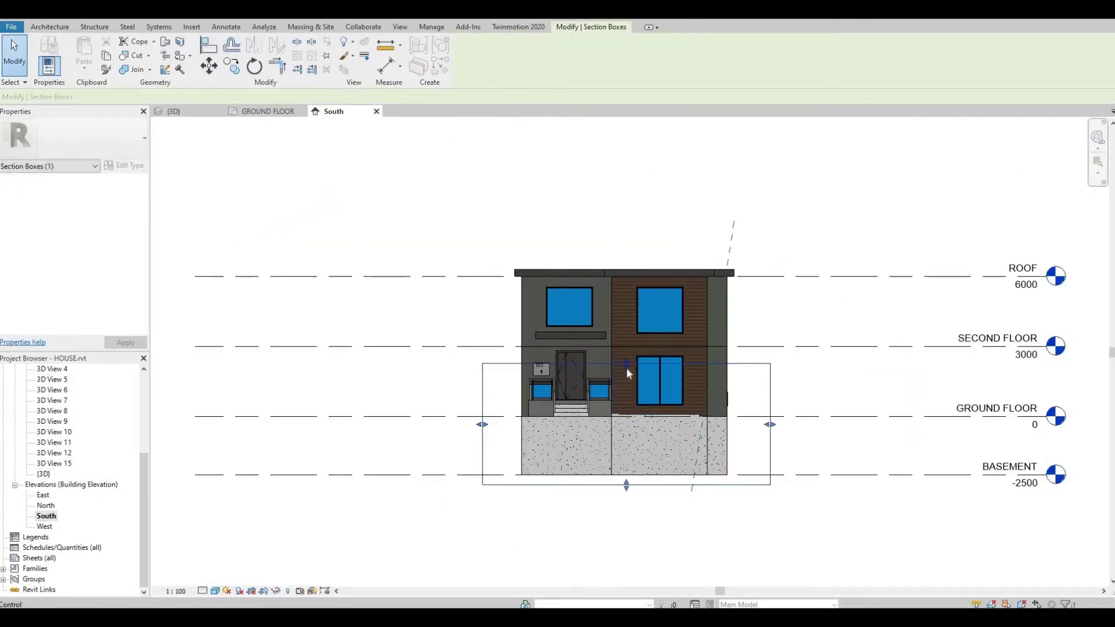
pyautogui.moveTo(627, 366); pyautogui.dragTo(628, 373)
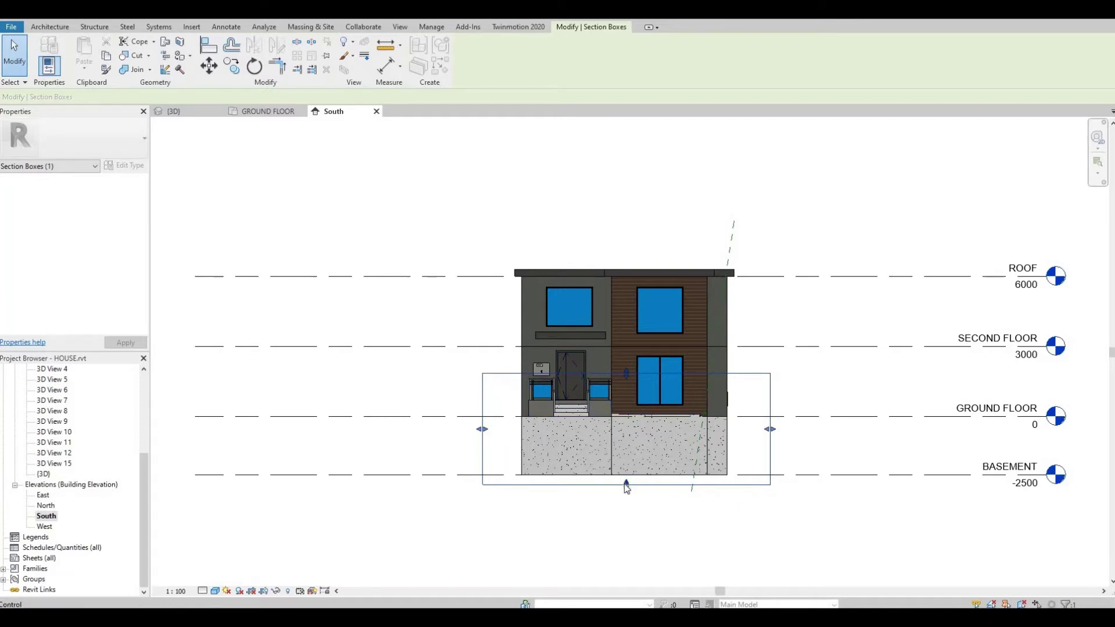
pyautogui.moveTo(626, 467); pyautogui.dragTo(628, 421)
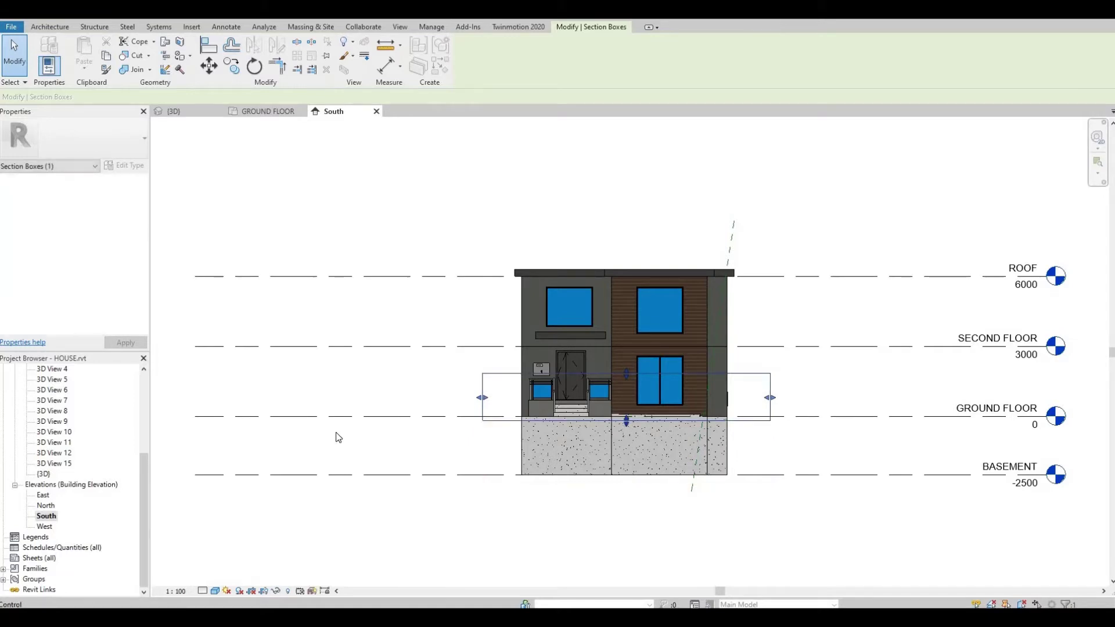
# Return to the {3D} view and orbit the cut model to an isometric view from the front-right corner.
pyautogui.doubleClick(44, 475)
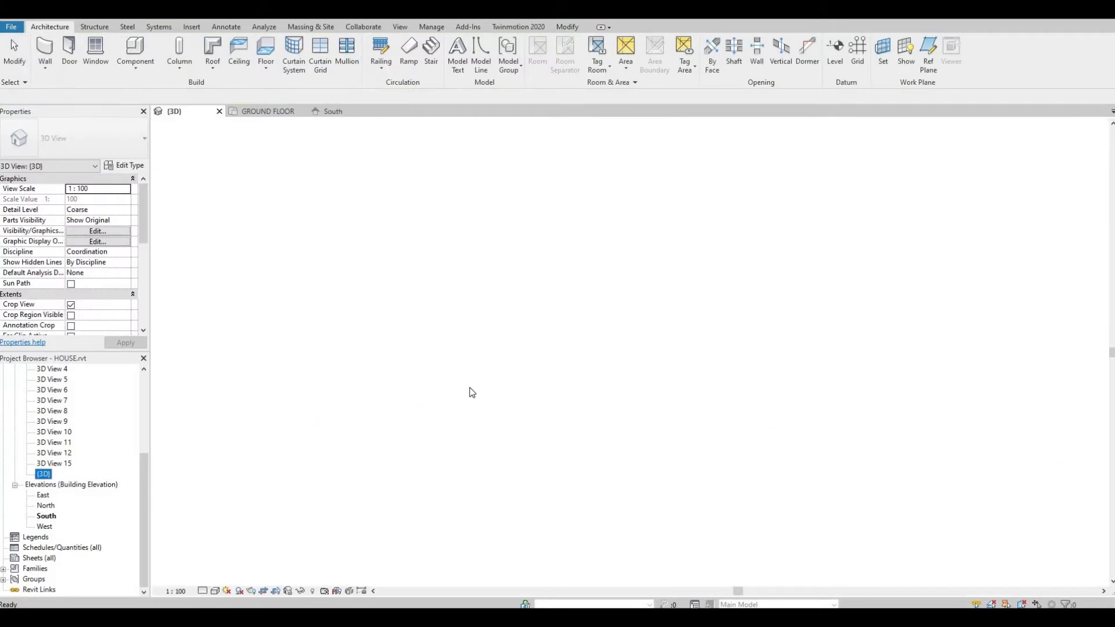
pyautogui.moveTo(468, 430)
pyautogui.keyDown('shift'); pyautogui.mouseDown(button='middle')
pyautogui.moveTo(465, 461)
pyautogui.moveTo(485, 448)
pyautogui.moveTo(506, 472)
pyautogui.mouseUp(button='middle'); pyautogui.keyUp('shift')
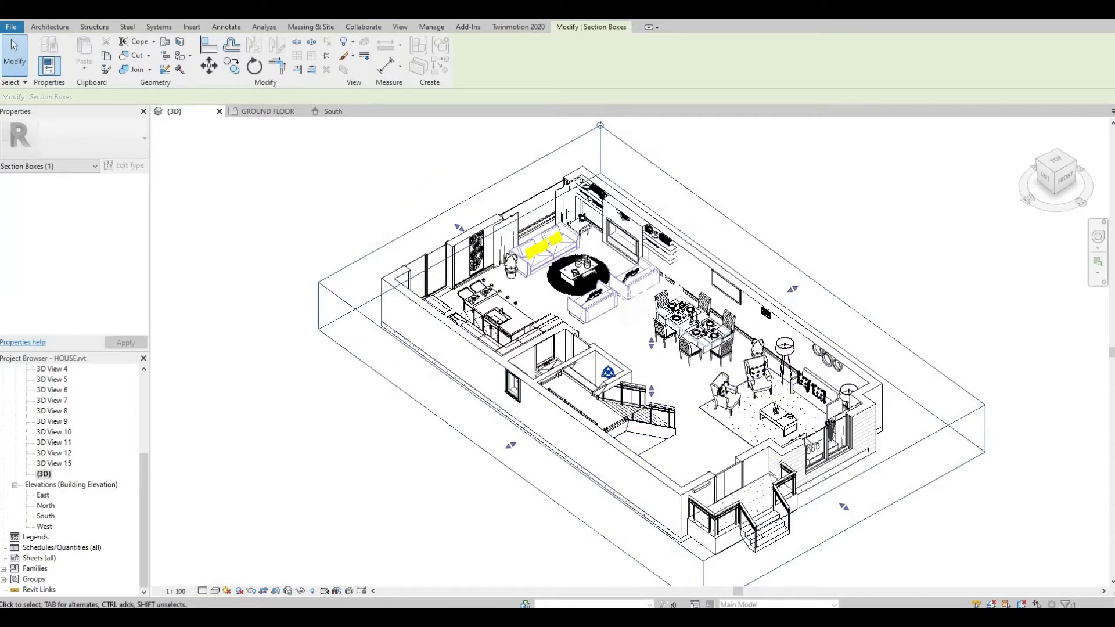
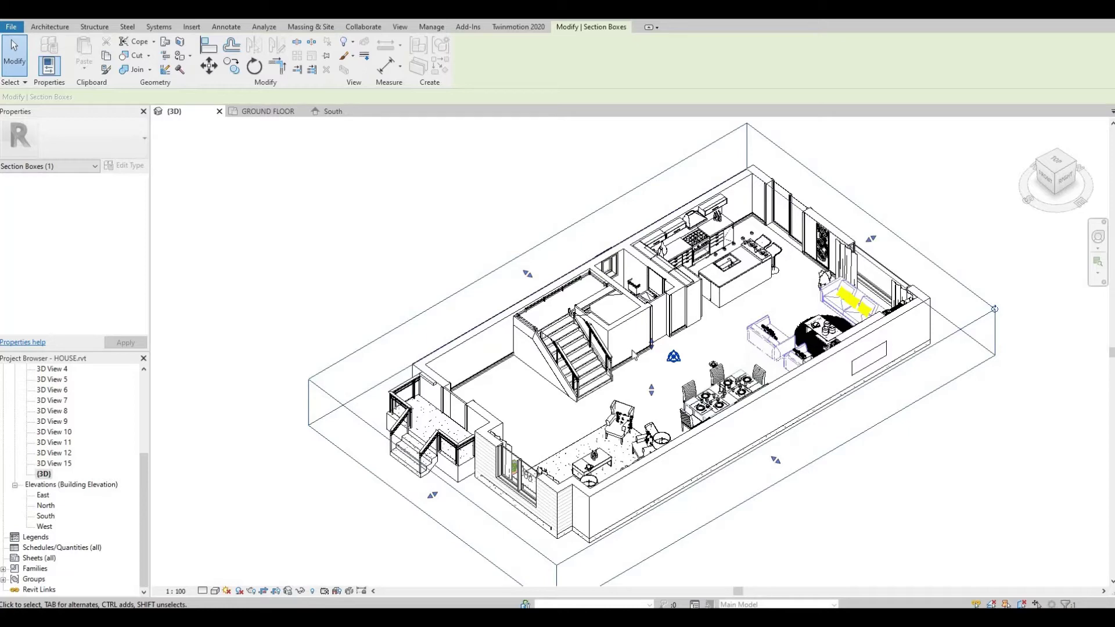
# Open the rendering settings and set the quality to Medium and the background style to Sky: No Clouds.
pyautogui.press('r')
pyautogui.press('r')
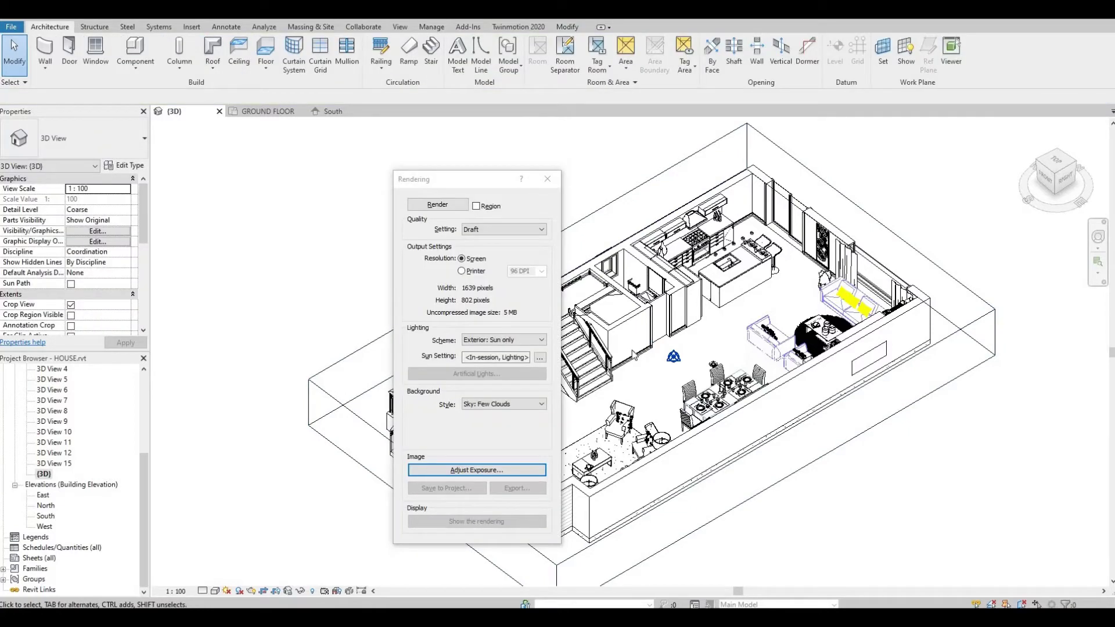
pyautogui.click(489, 230)
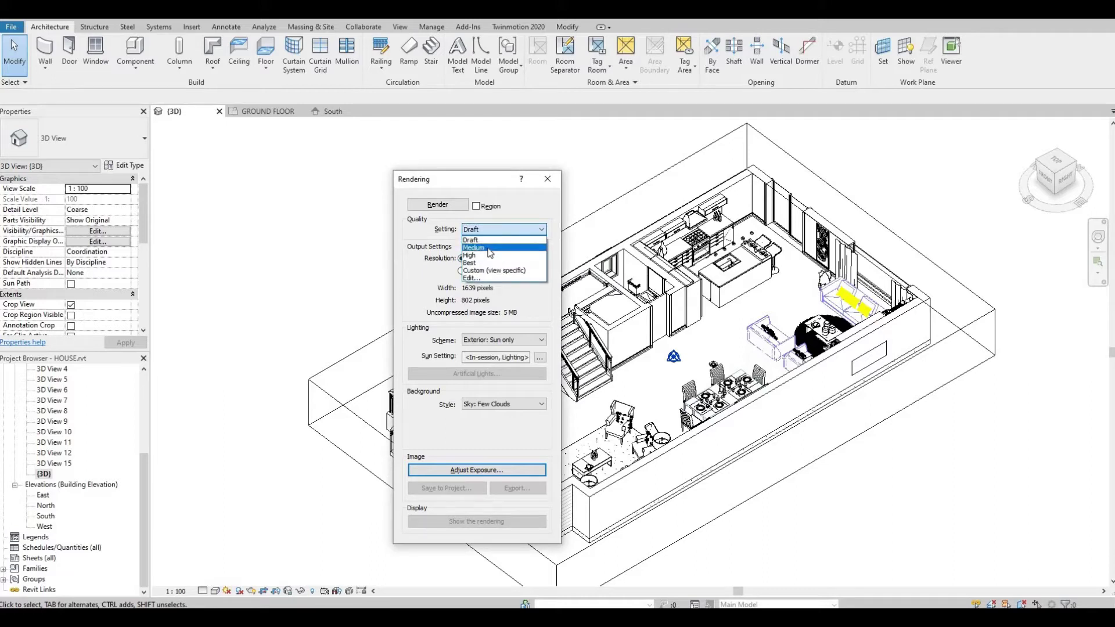
pyautogui.click(488, 248)
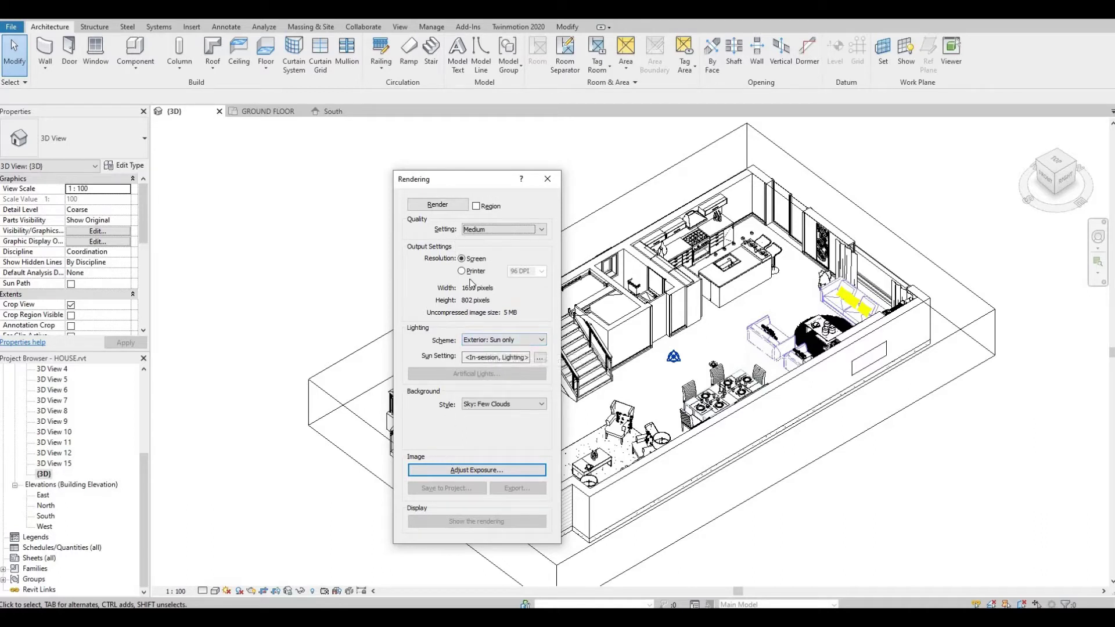
pyautogui.click(488, 410)
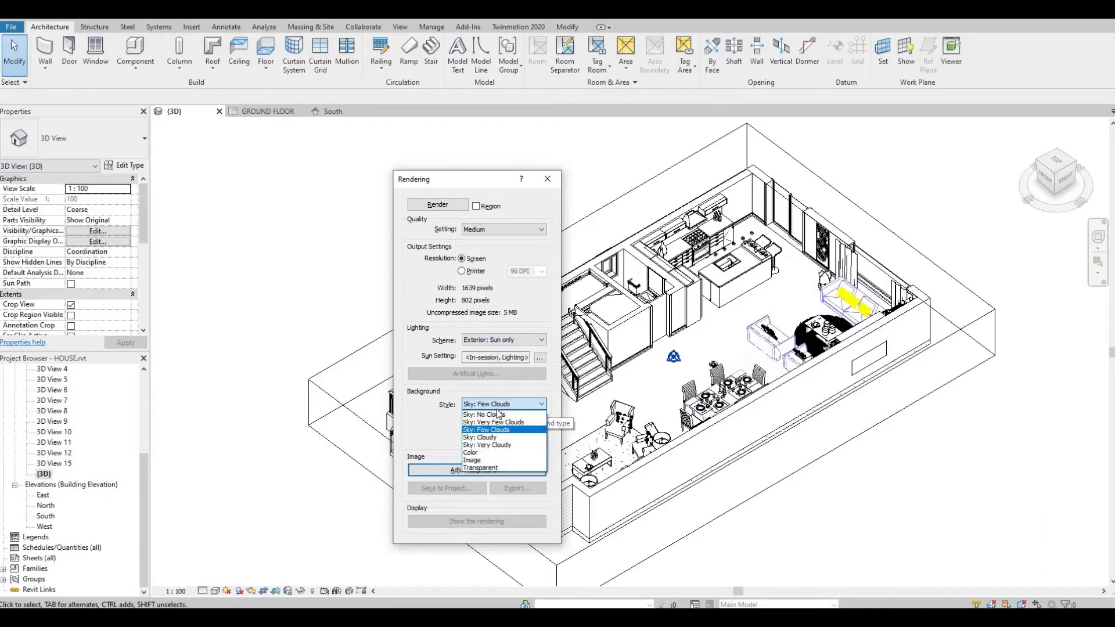
pyautogui.click(500, 414)
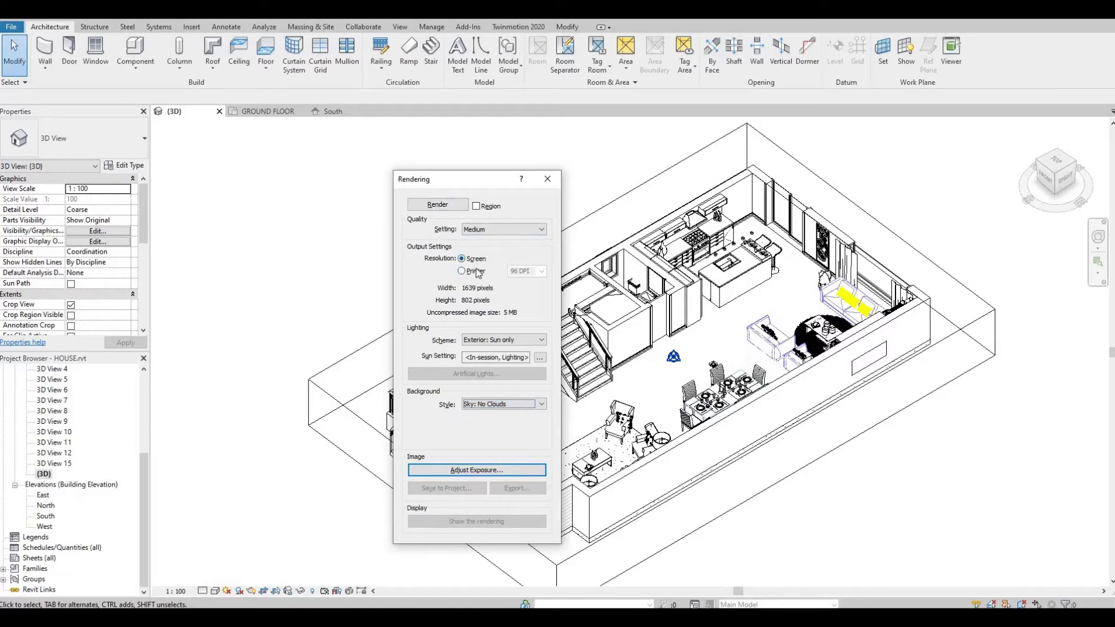
# Render the {3D} view and apply exposure value 12.98, highlights 0.27, shadows 0.84 and saturation 0.90 to the image.
pyautogui.click(448, 209)
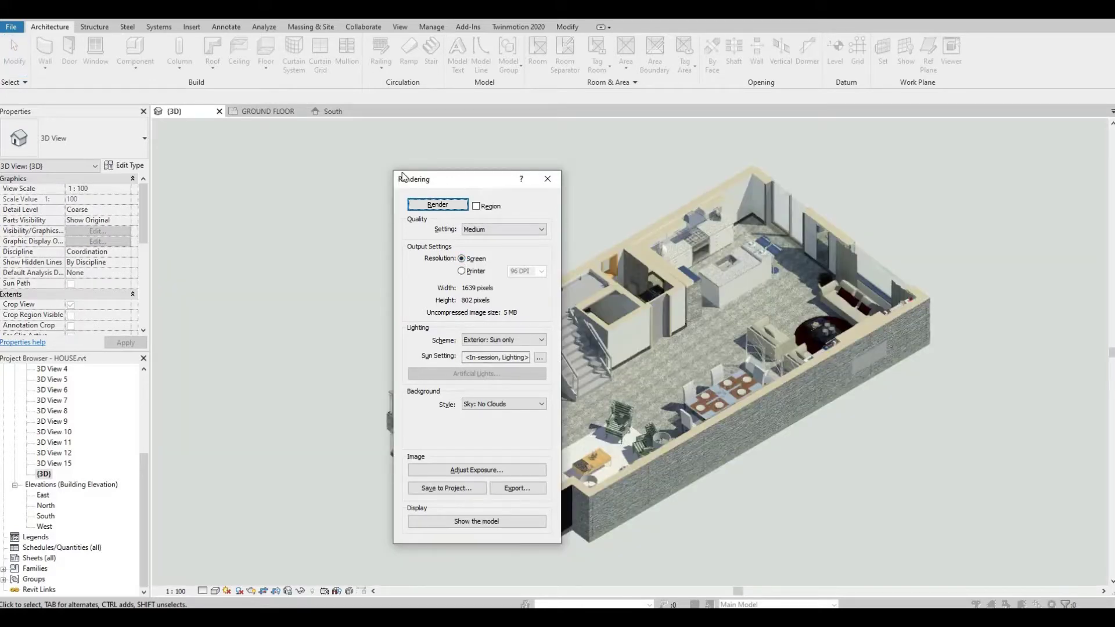
pyautogui.moveTo(403, 177); pyautogui.dragTo(262, 161)
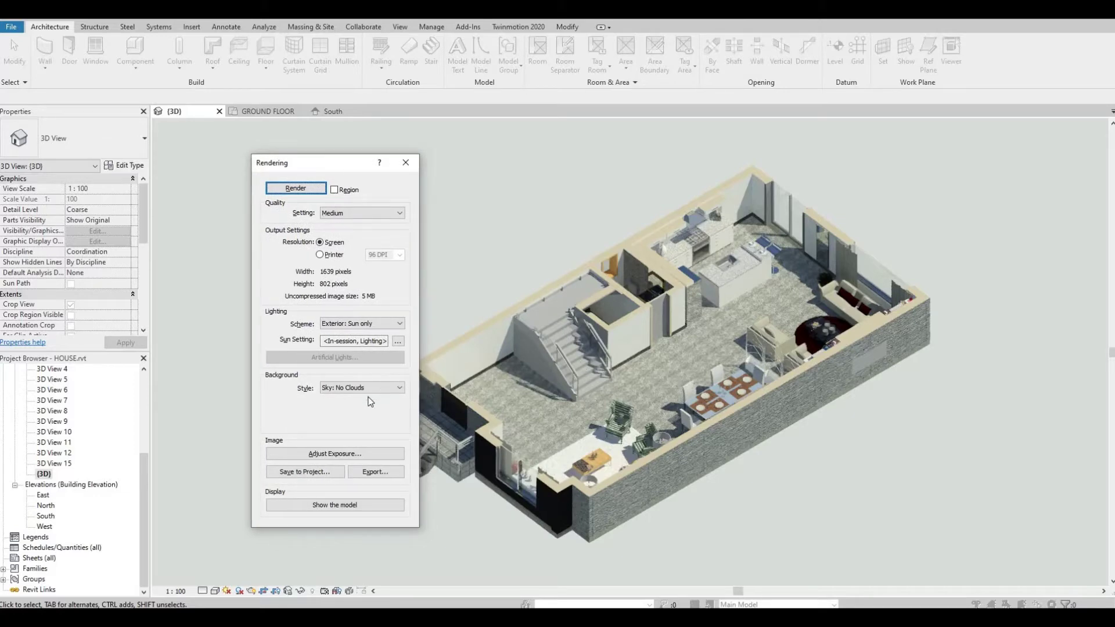
pyautogui.click(326, 453)
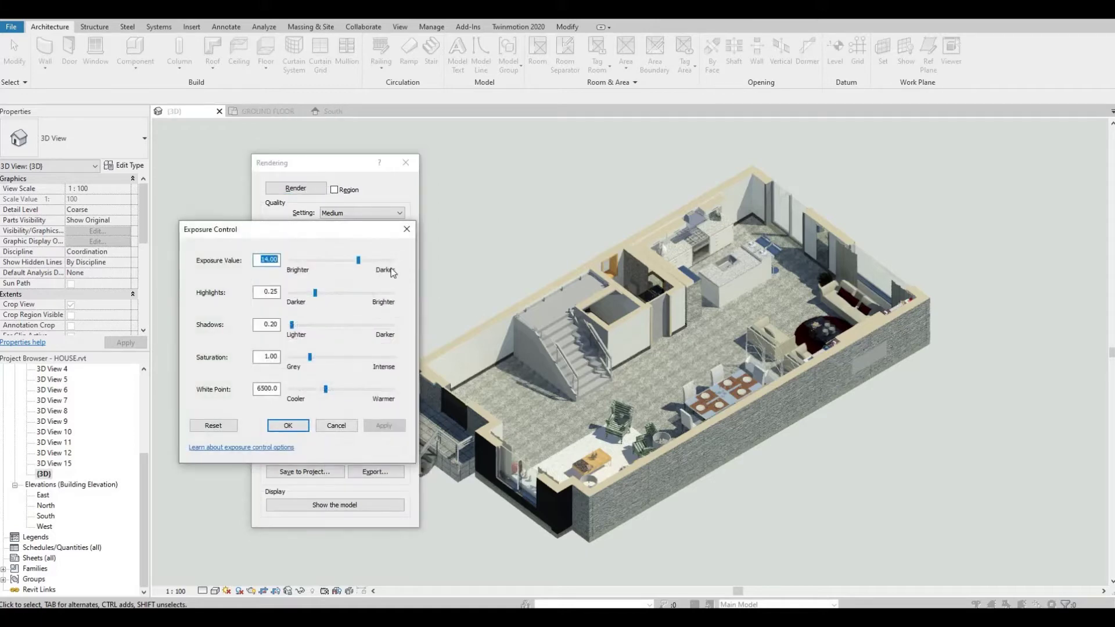
pyautogui.moveTo(352, 264); pyautogui.dragTo(353, 262)
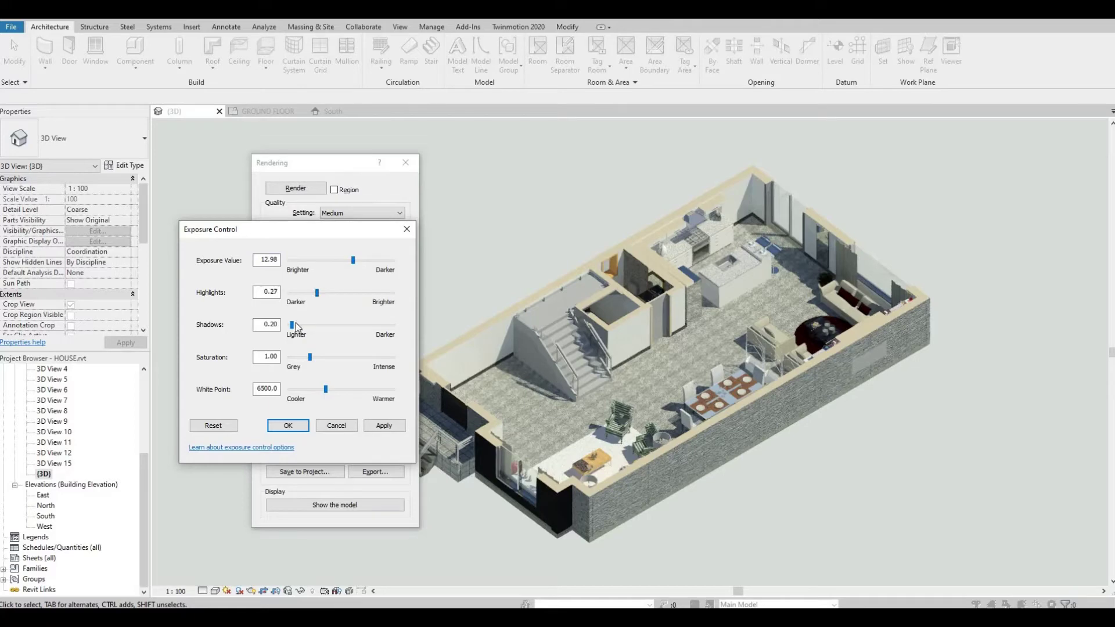
pyautogui.moveTo(295, 324); pyautogui.dragTo(309, 361)
pyautogui.click(384, 426)
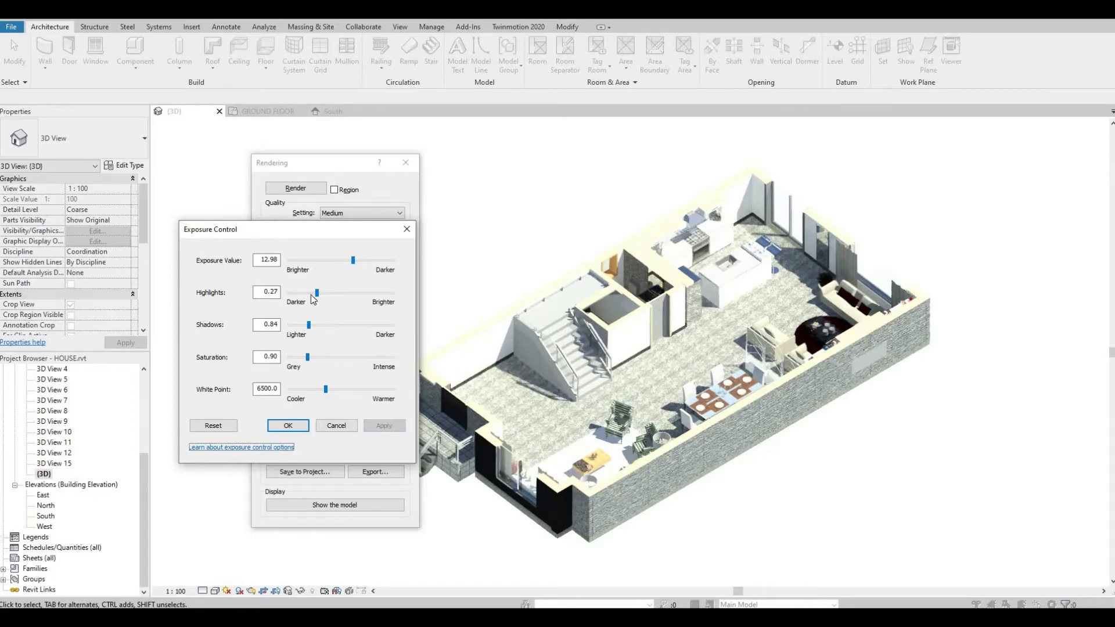
# Set the highlights to 0.24 and the exposure value to 12.03, apply them and leave the exposure settings.
pyautogui.moveTo(315, 296); pyautogui.dragTo(314, 296)
pyautogui.moveTo(353, 264)
pyautogui.mouseDown()
pyautogui.moveTo(337, 265)
pyautogui.moveTo(347, 264)
pyautogui.mouseUp()
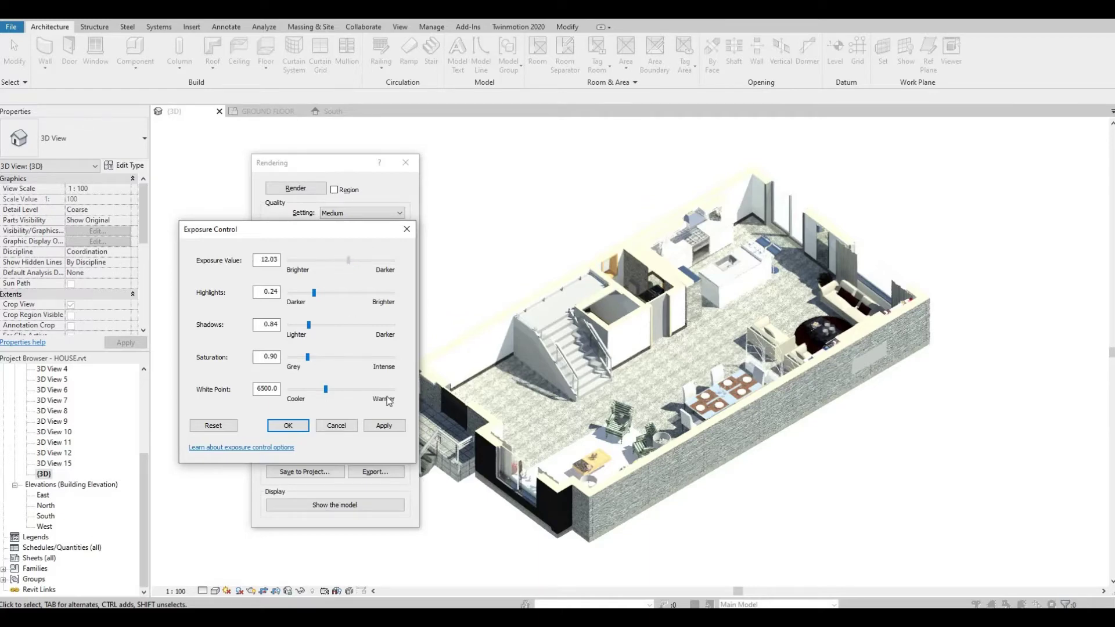
pyautogui.click(377, 427)
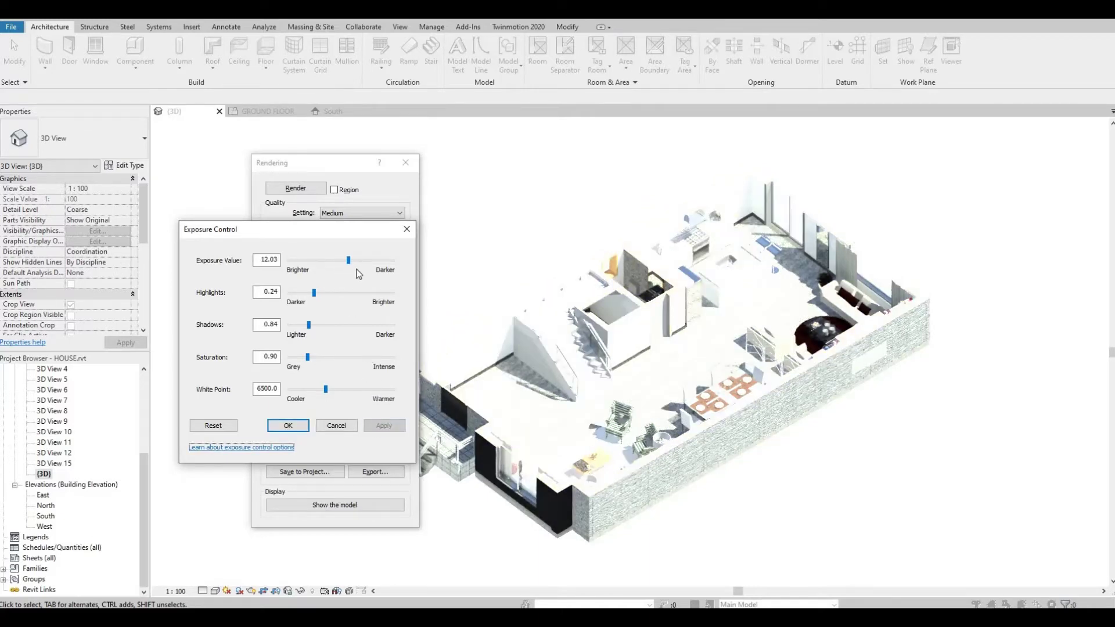
pyautogui.press('Escape')
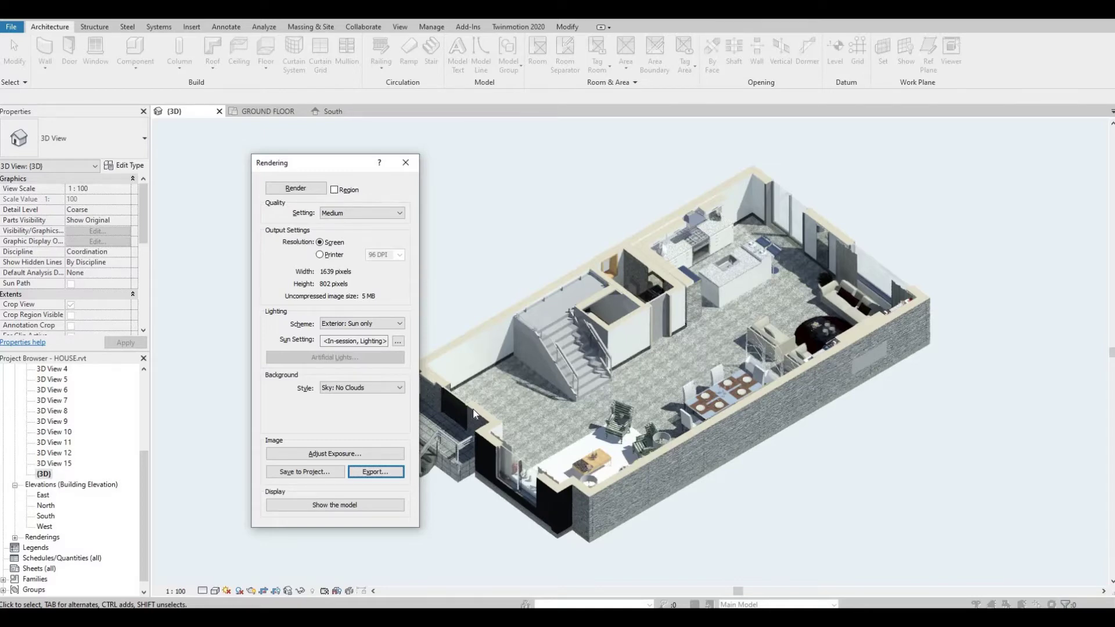
# Close the rendering settings and orbit the cut model to an isometric view from the front-left corner.
pyautogui.click(409, 168)
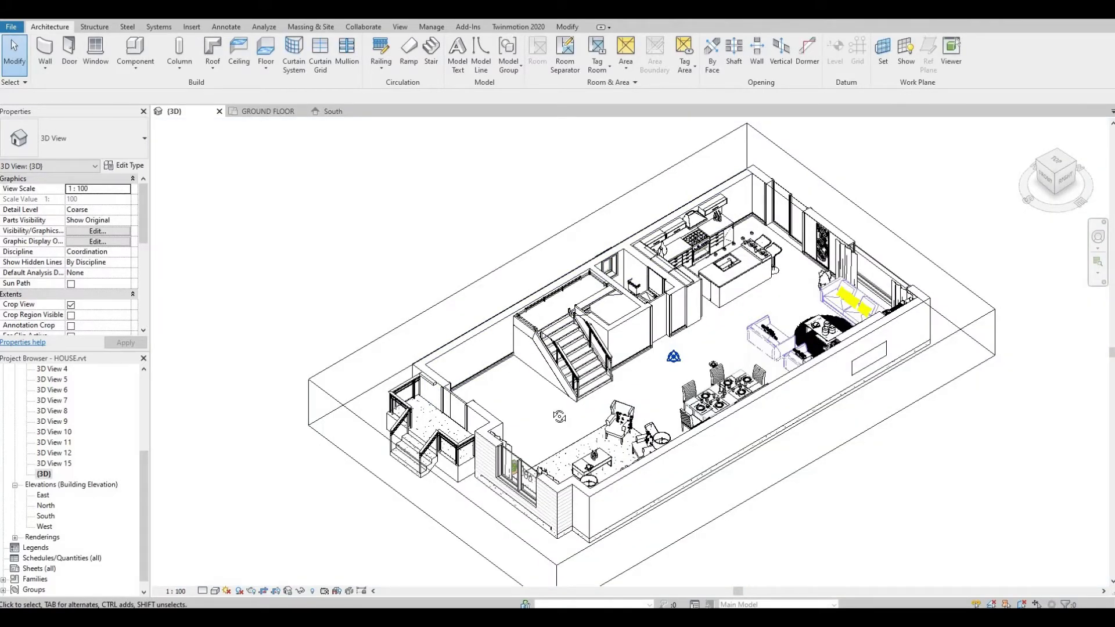
pyautogui.keyDown('shift'); pyautogui.moveTo(558, 415); pyautogui.dragTo(749, 401, button='middle'); pyautogui.keyUp('shift')
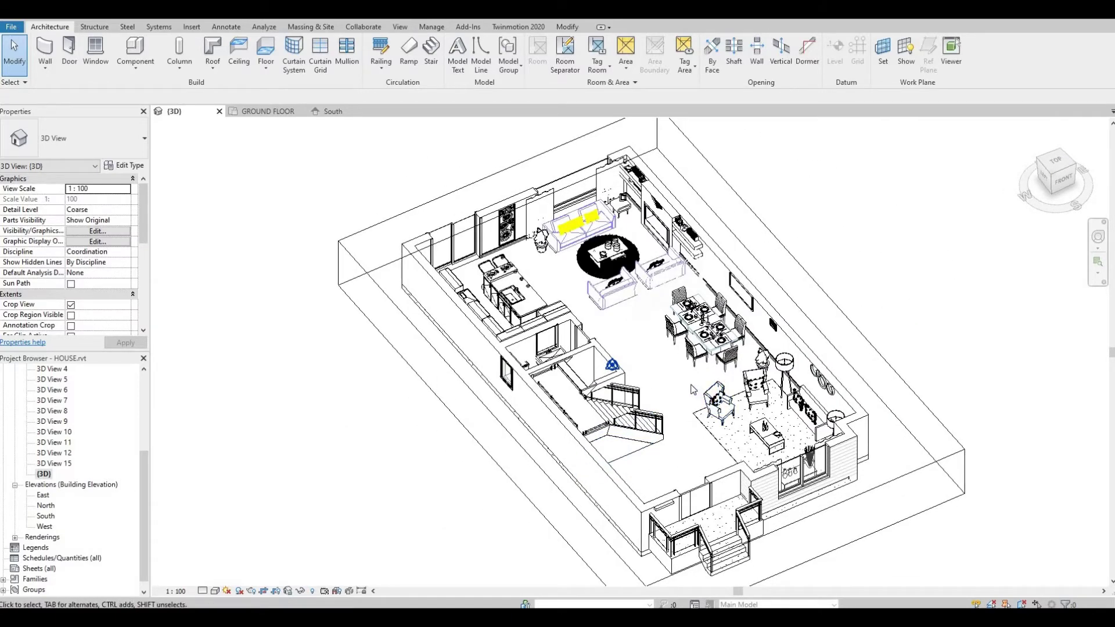
pyautogui.click(525, 296)
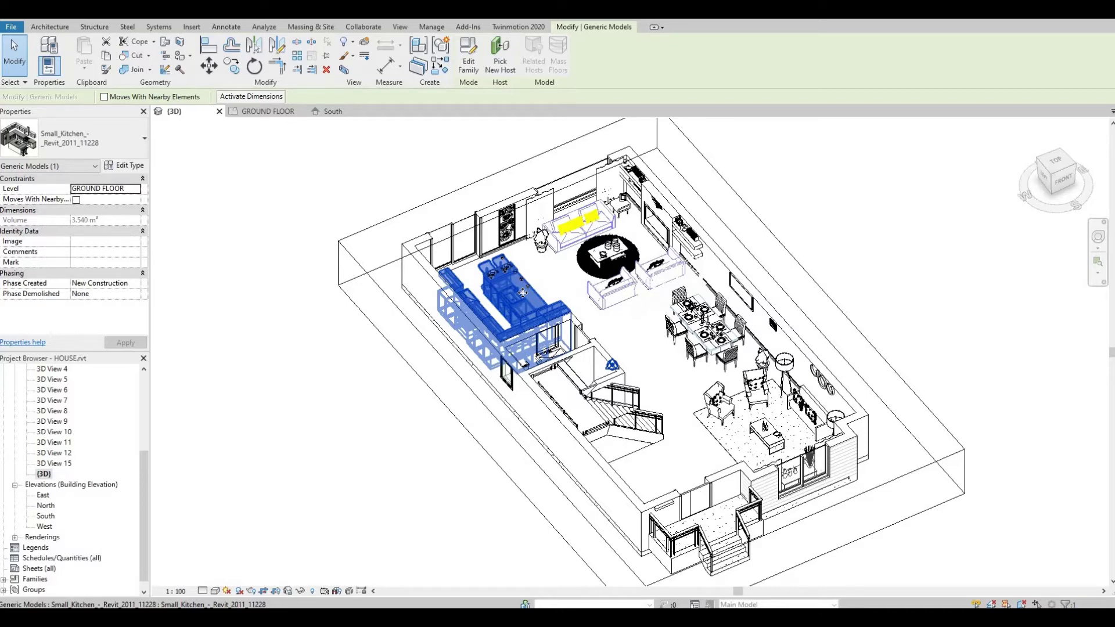
pyautogui.scroll(3, 549, 299)
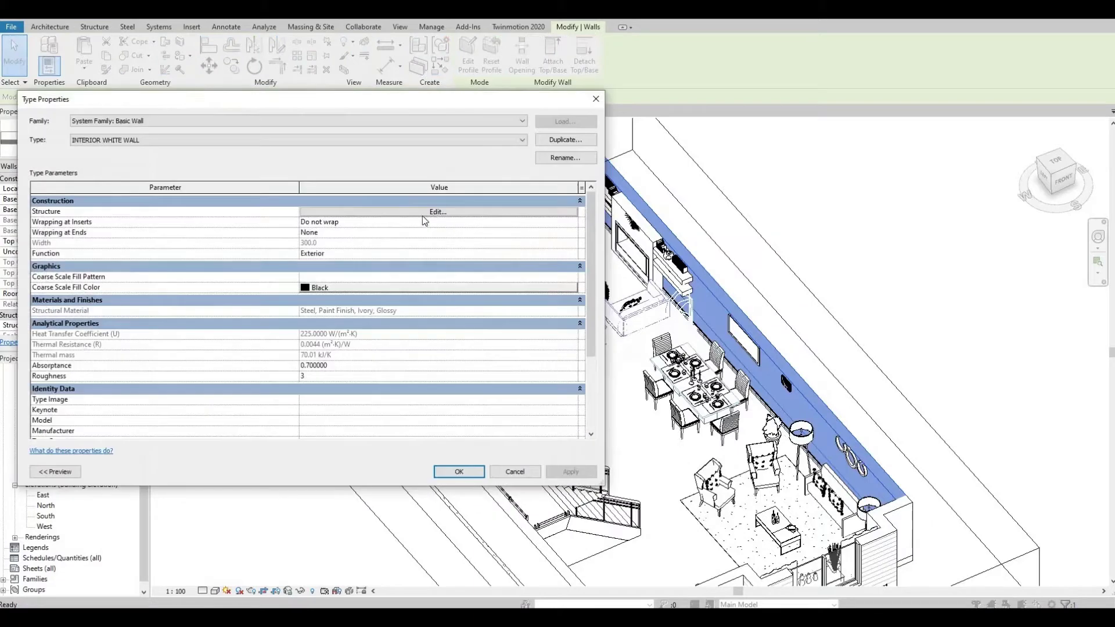
# Set the material of the INTERIOR WHITE WALL type's structure layer to Clad - White.
pyautogui.click(423, 212)
pyautogui.click(297, 210)
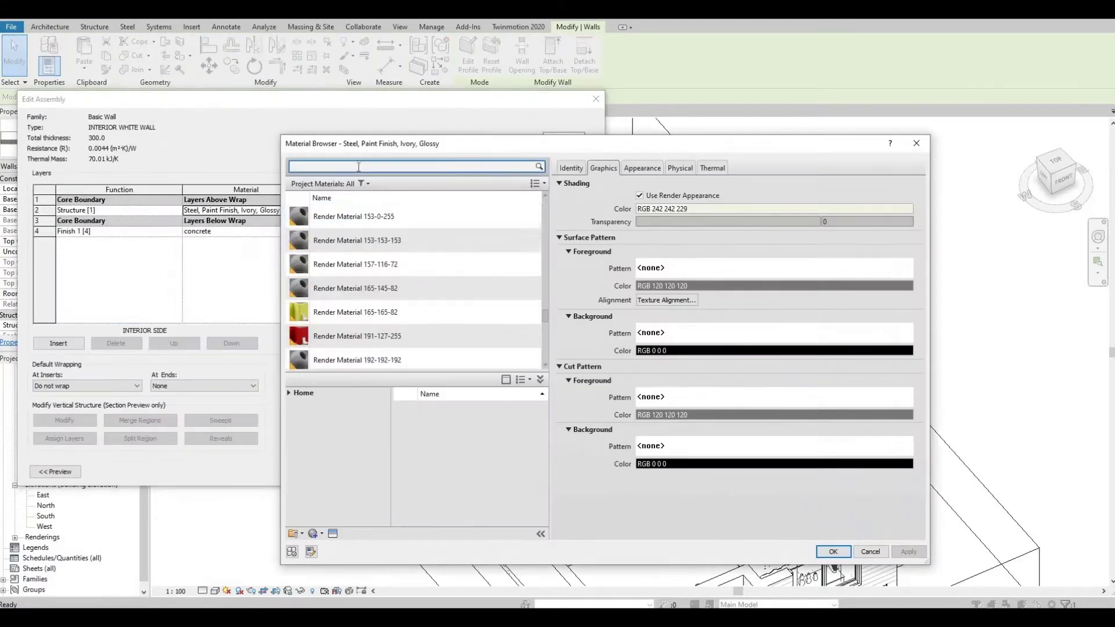
pyautogui.click(357, 168)
pyautogui.write('white')
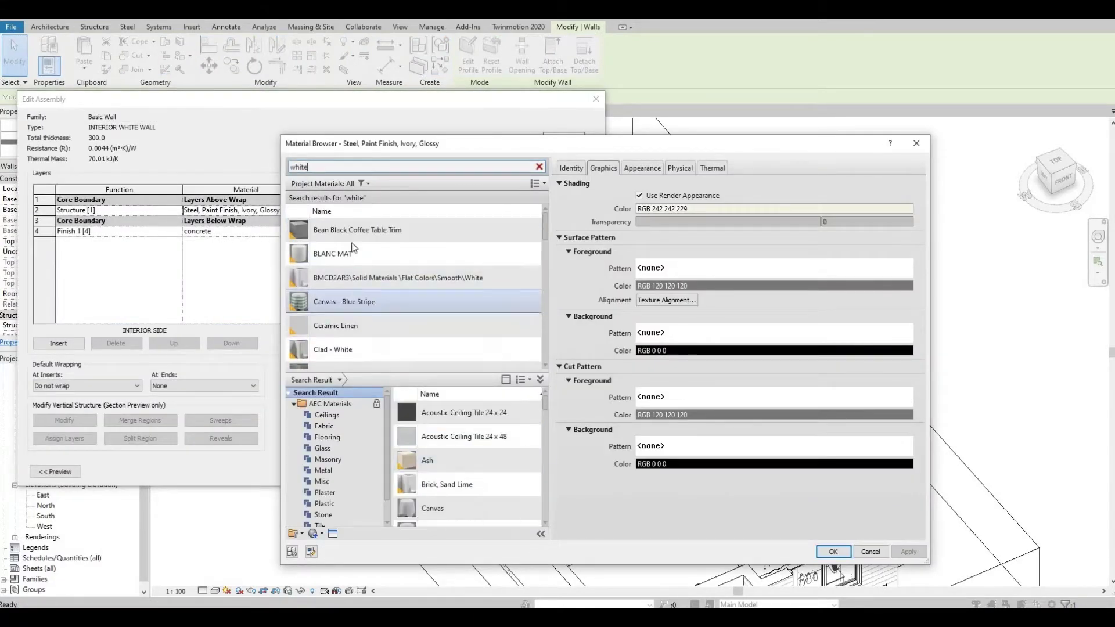
pyautogui.click(348, 349)
pyautogui.click(833, 552)
pyautogui.click(459, 471)
pyautogui.click(556, 471)
# Delete the 100 mm concrete finish layer from the INTERIOR WHITE WALL assembly.
pyautogui.click(422, 212)
pyautogui.click(232, 231)
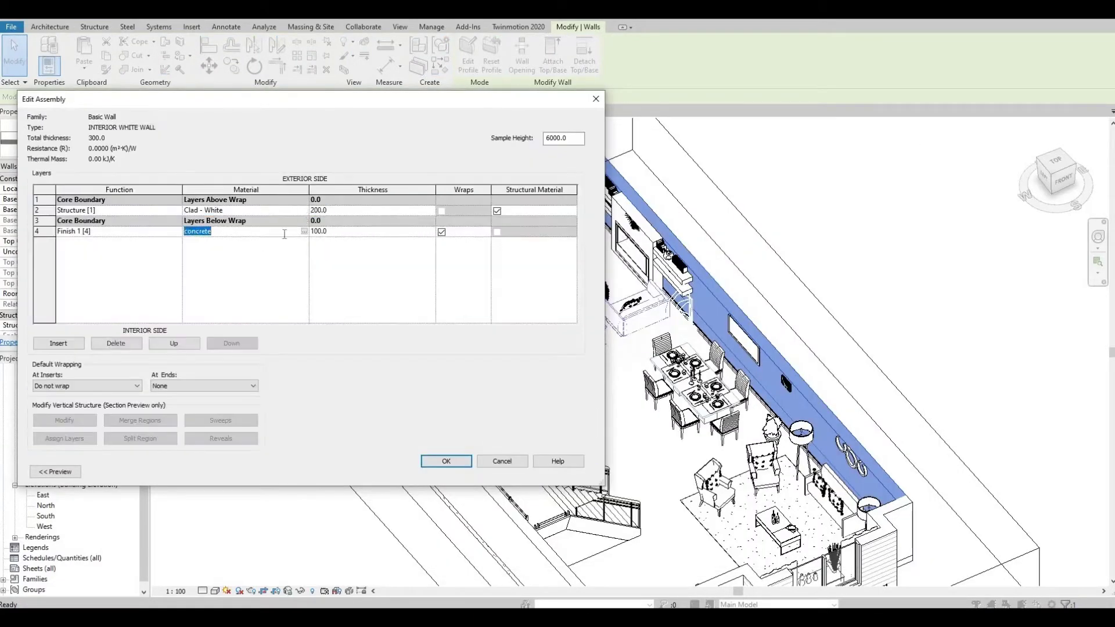
pyautogui.click(307, 231)
pyautogui.click(833, 552)
pyautogui.click(116, 344)
# Set the material of the INTERIOR WHITE WALL's remaining structure layer to Gypsum Wall Board (1).
pyautogui.click(244, 210)
pyautogui.click(302, 210)
pyautogui.click(314, 167)
pyautogui.write('gyp')
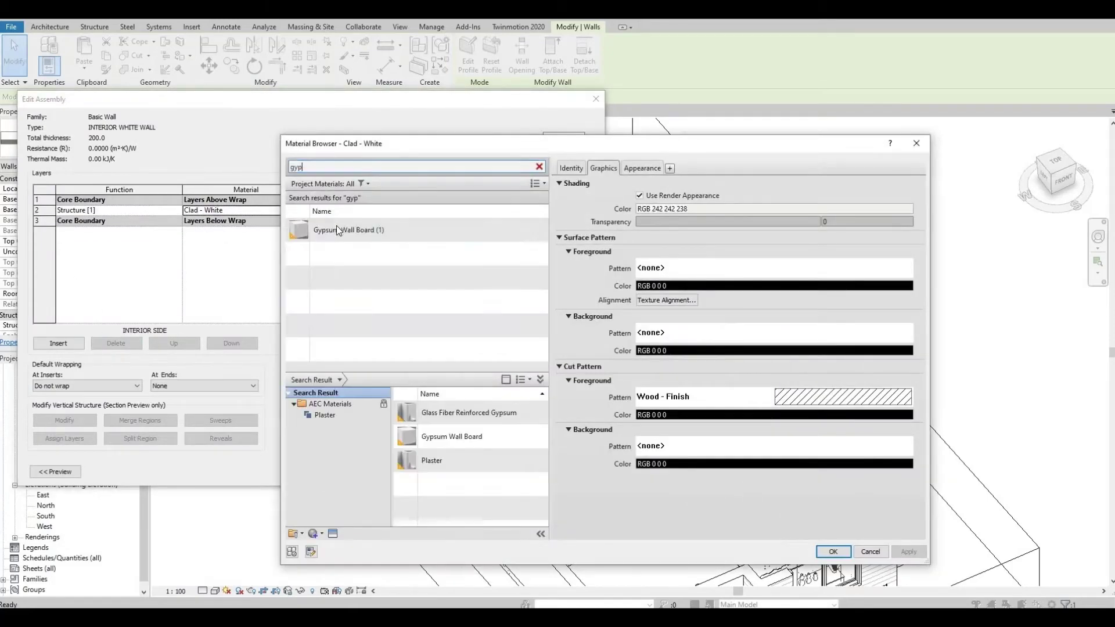
pyautogui.click(326, 230)
pyautogui.click(833, 552)
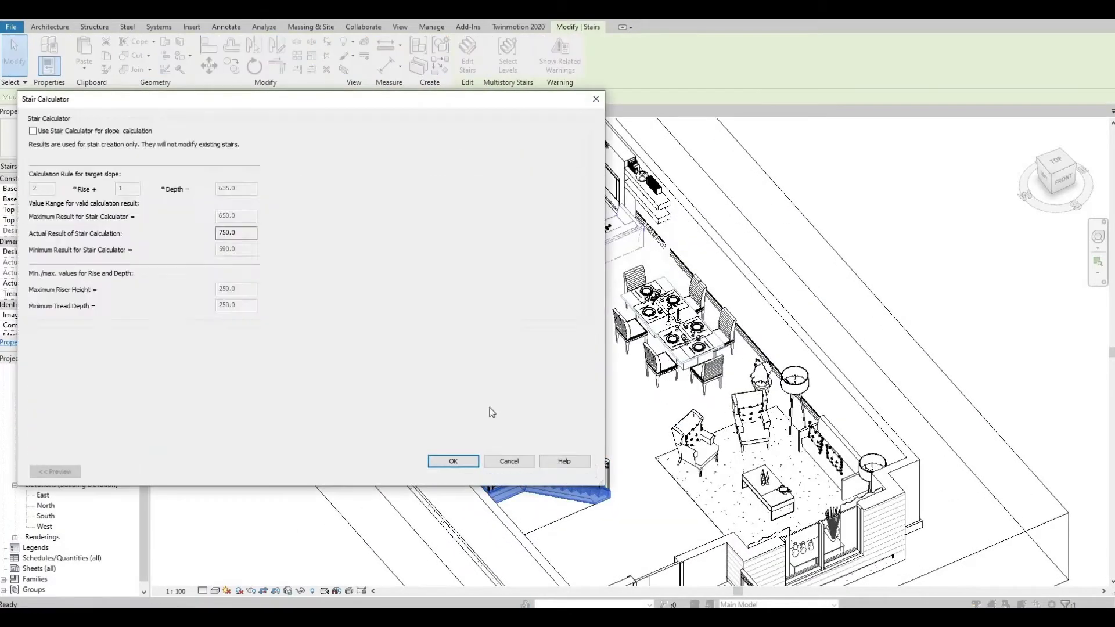
# In the EXTERIOR WOOD 2 wall's layers, assign Gypsum Wall Board (1) to the 200 mm layer and open the 100 mm layer's material.
pyautogui.press('Escape')
pyautogui.scroll(-4, 451, 359)
pyautogui.scroll(4, 451, 359)
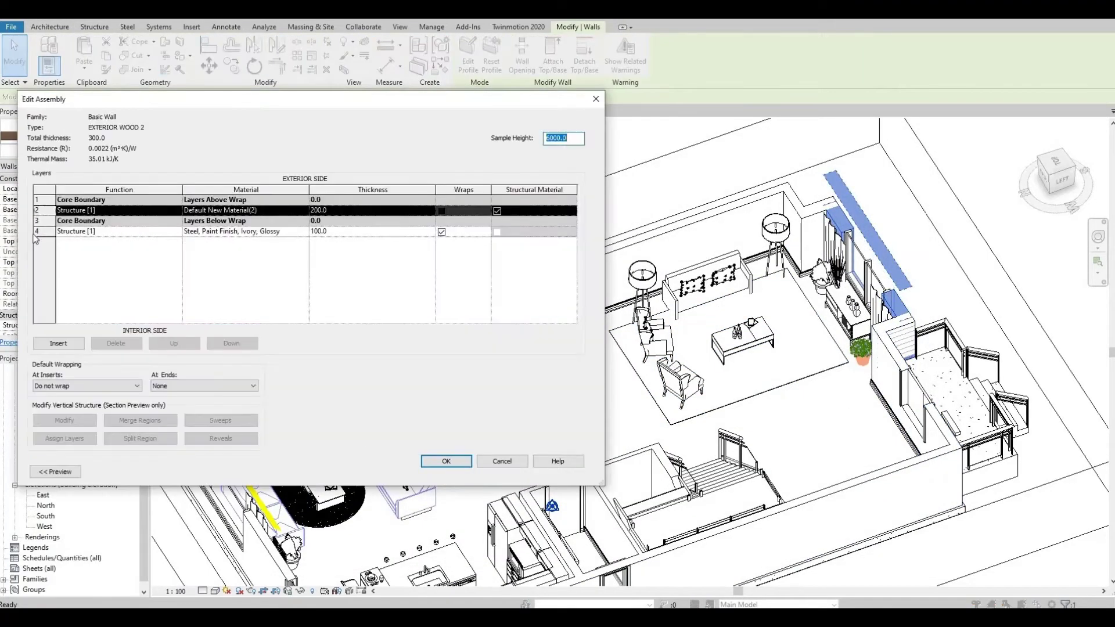
pyautogui.click(36, 233)
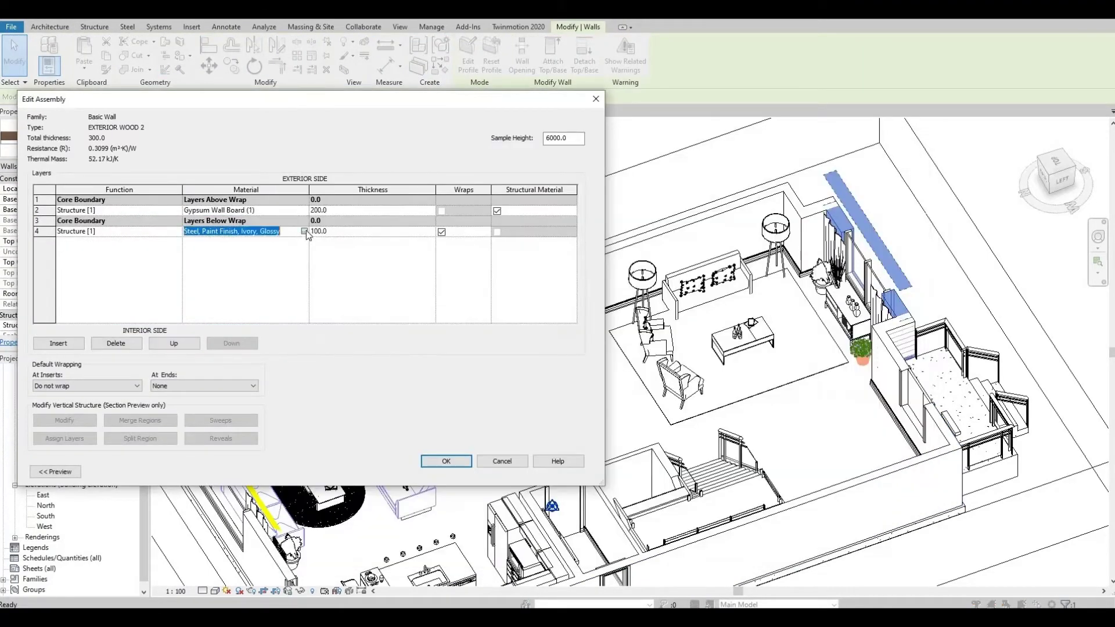
pyautogui.click(304, 231)
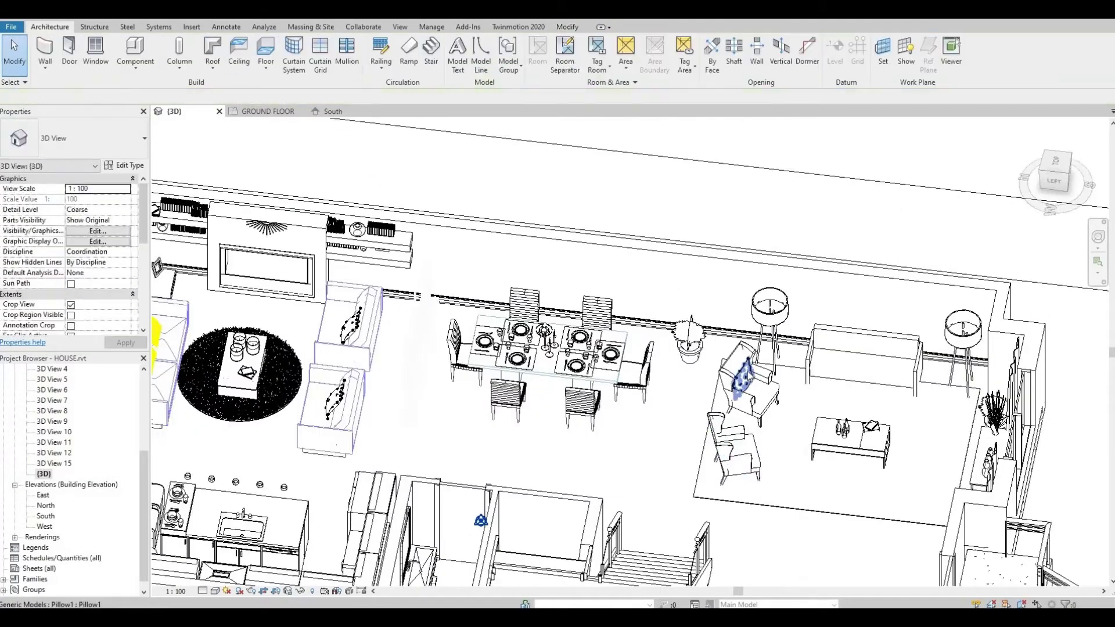
# Remove the potted plant beside the dining table and open the seat material of the Emily wing chair.
pyautogui.click(688, 344)
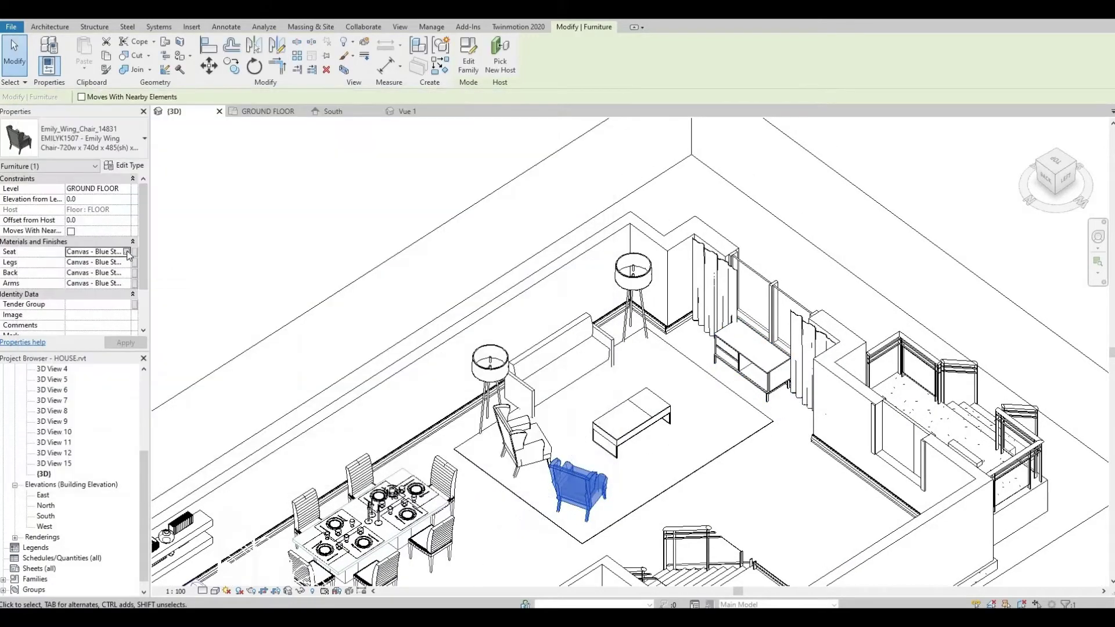
pyautogui.click(127, 251)
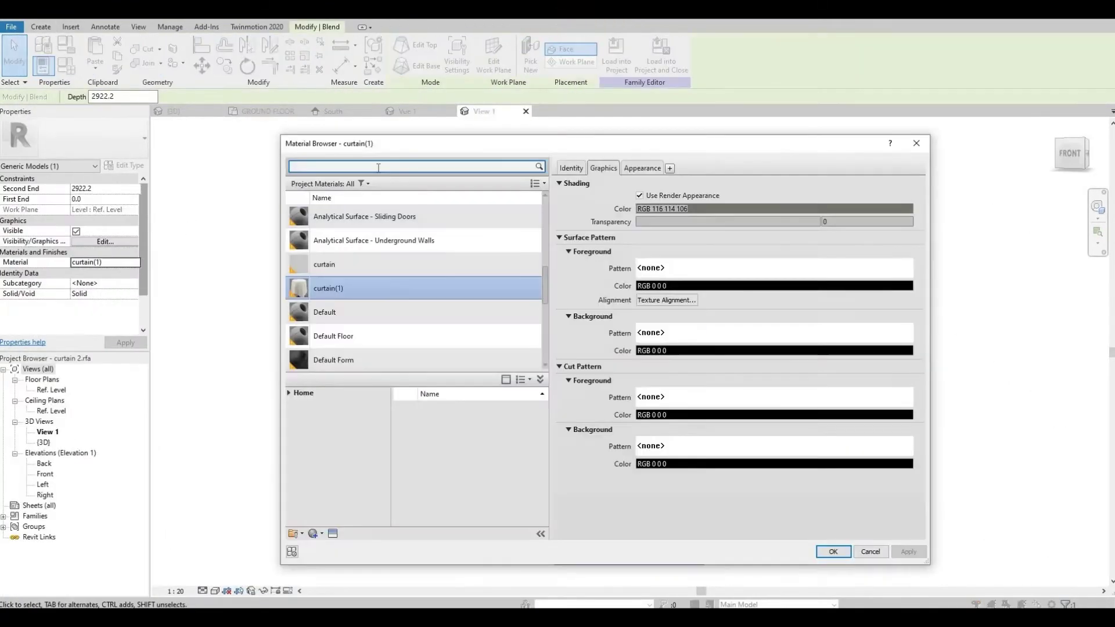
# Find a replacement material for the curtain by searching "gy" in the curtain 2 family and return to the house project.
pyautogui.write('gy')
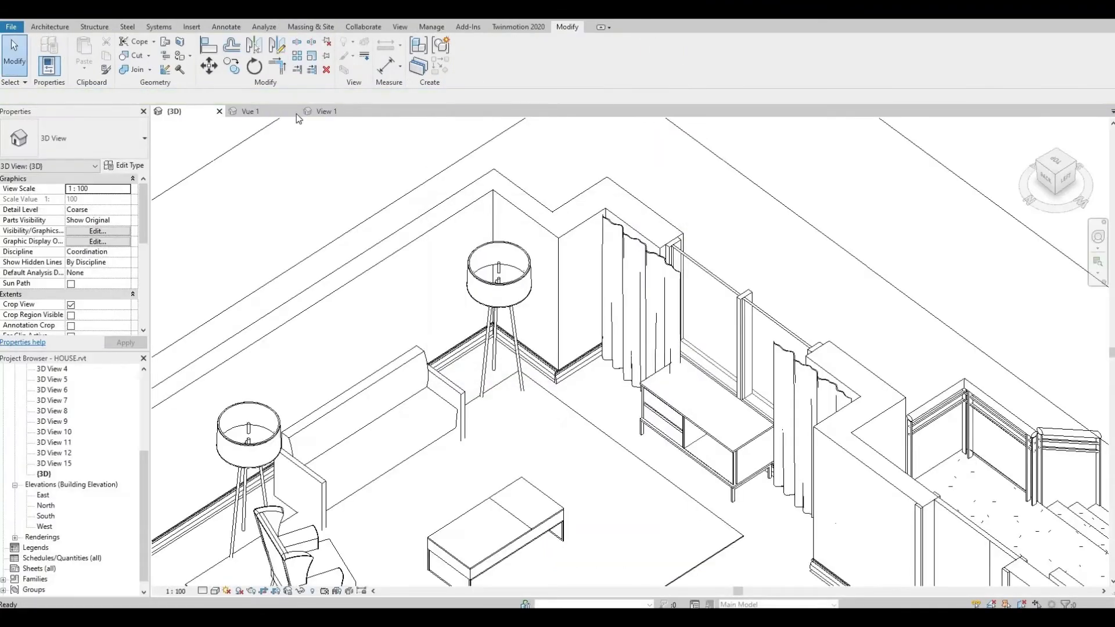
pyautogui.click(589, 321)
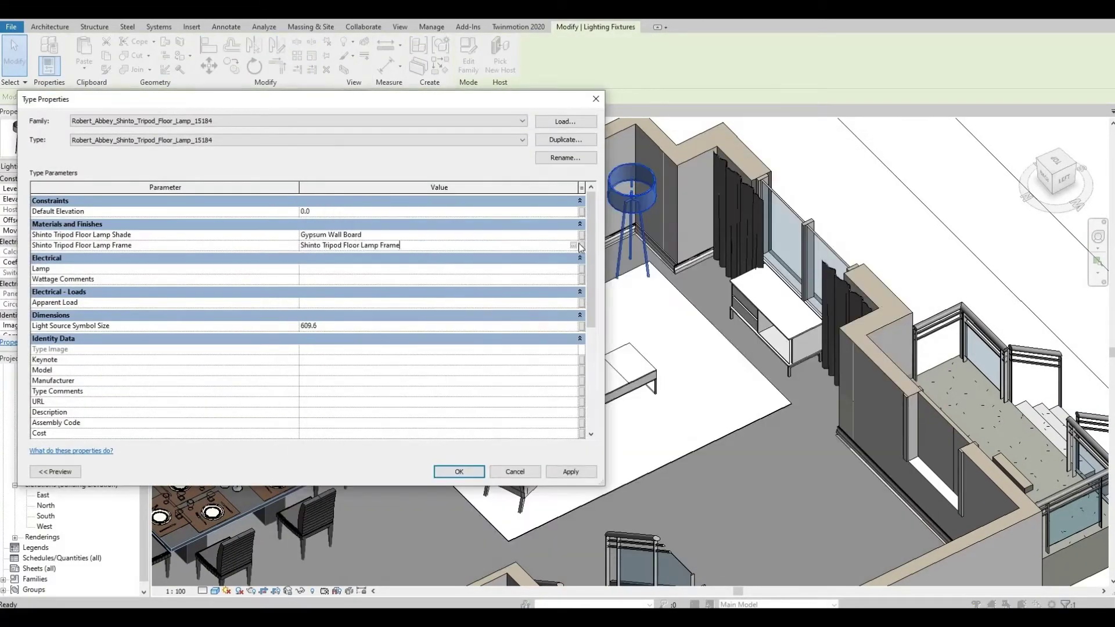
# Change the frame material of the Shinto tripod floor lamp in its type properties.
pyautogui.click(573, 245)
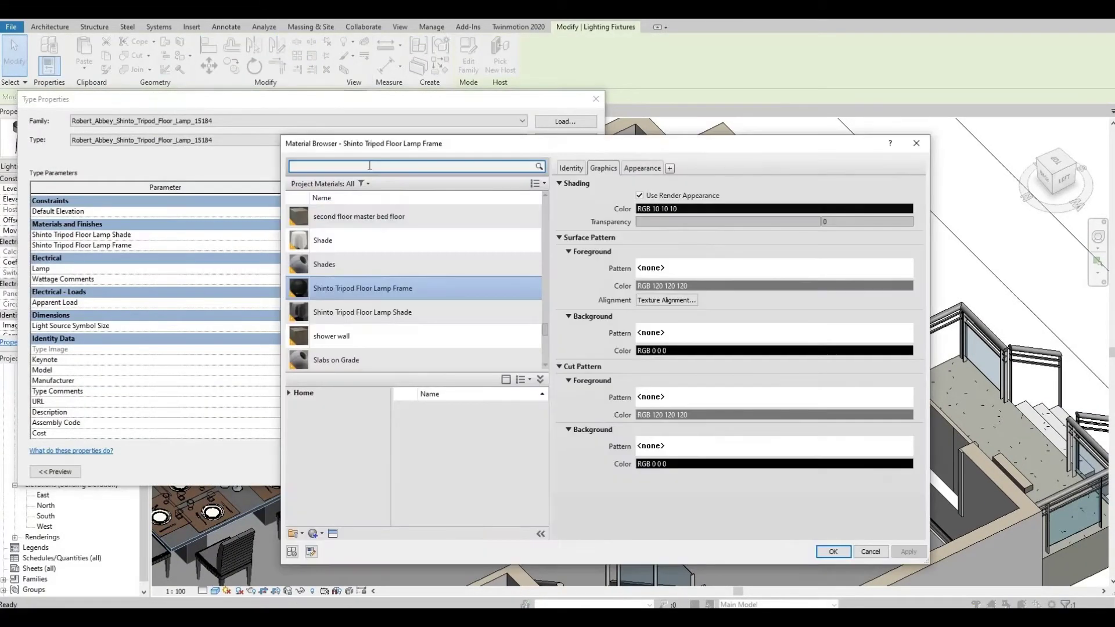
pyautogui.click(459, 472)
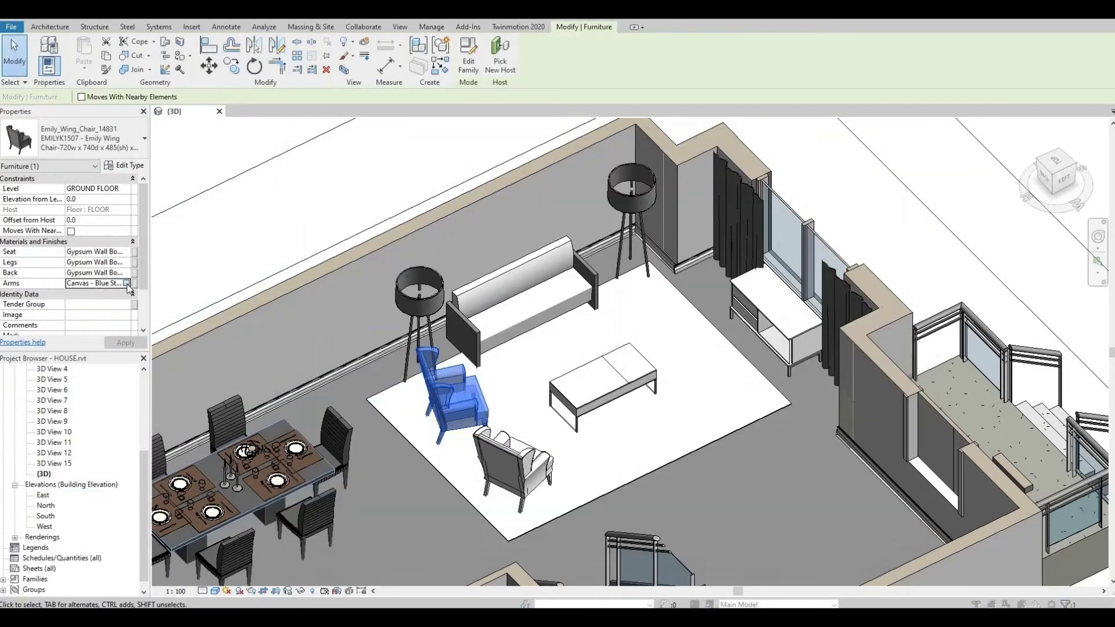
# Open the material selection for the second wing chair's arms and for the stair run's treads.
pyautogui.click(127, 284)
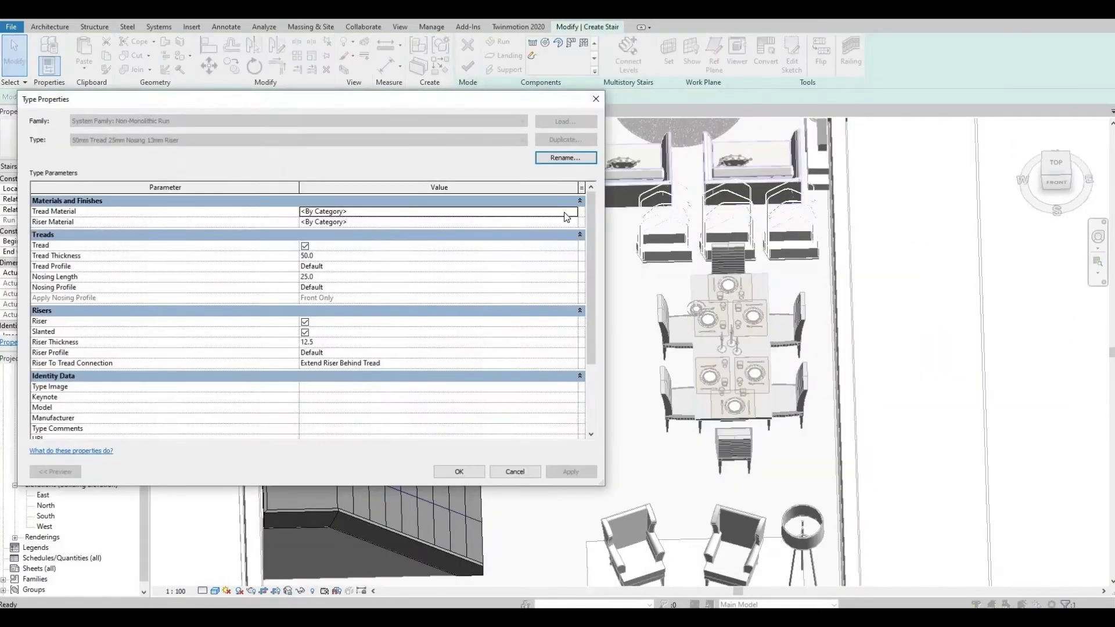
pyautogui.click(566, 216)
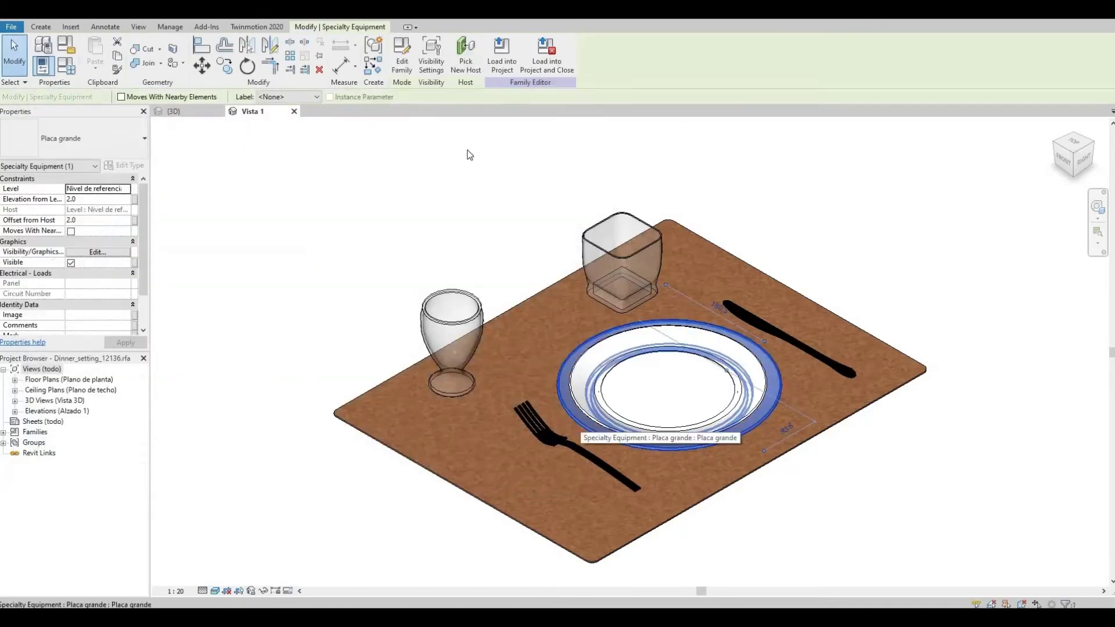
# Assign Gypsum Wall Board to the placemat and cutlery in the dinner setting family and load it into the project without saving the family.
pyautogui.click(131, 166)
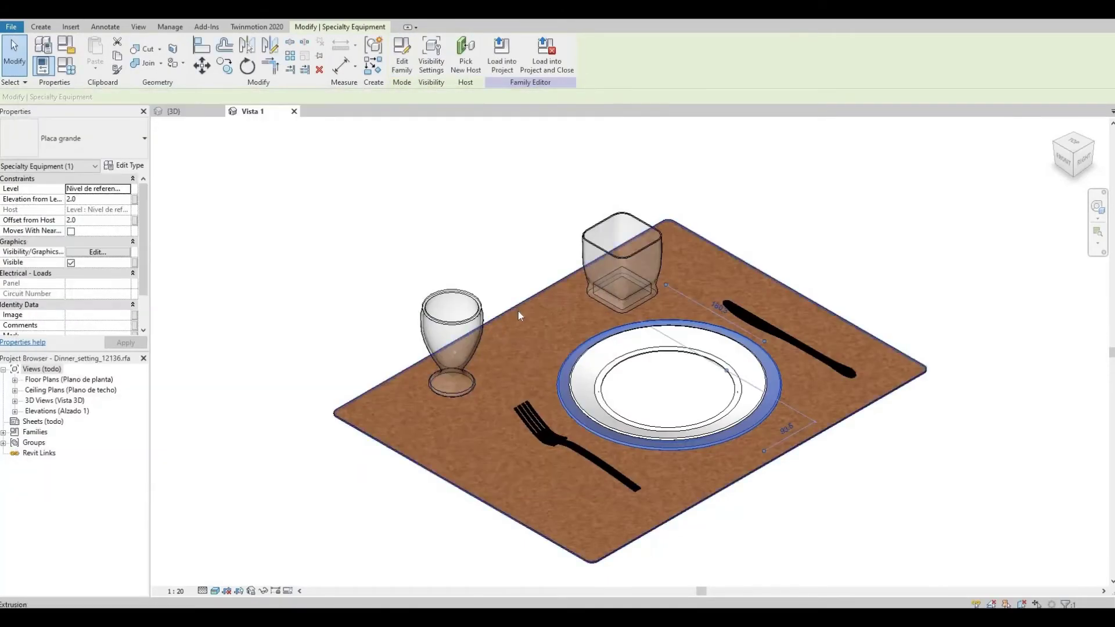
pyautogui.click(518, 312)
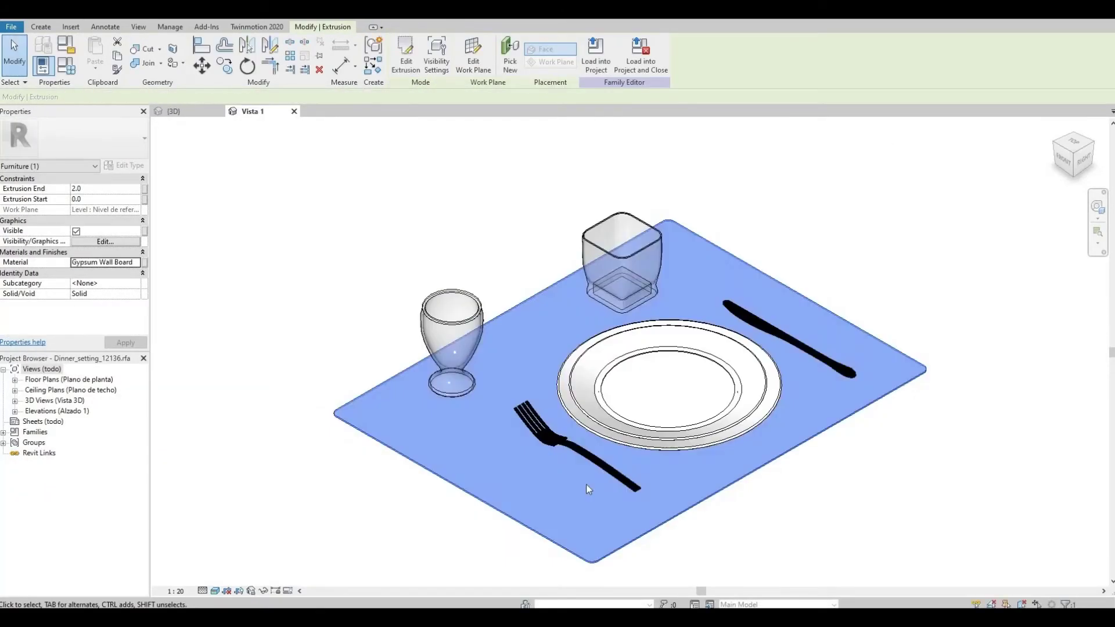
pyautogui.click(529, 438)
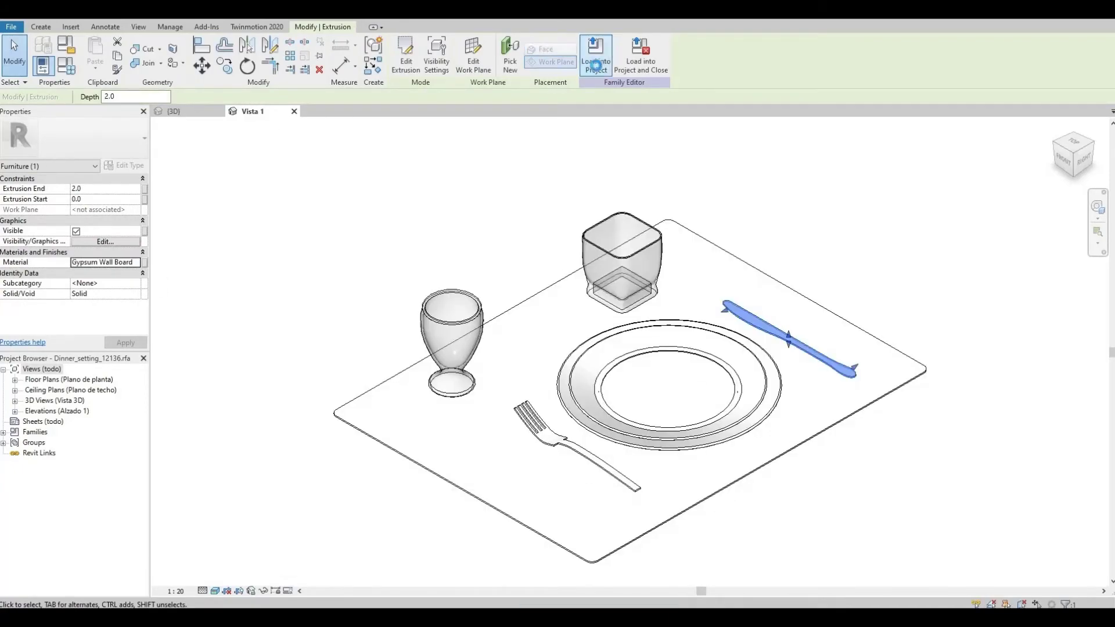
pyautogui.click(596, 55)
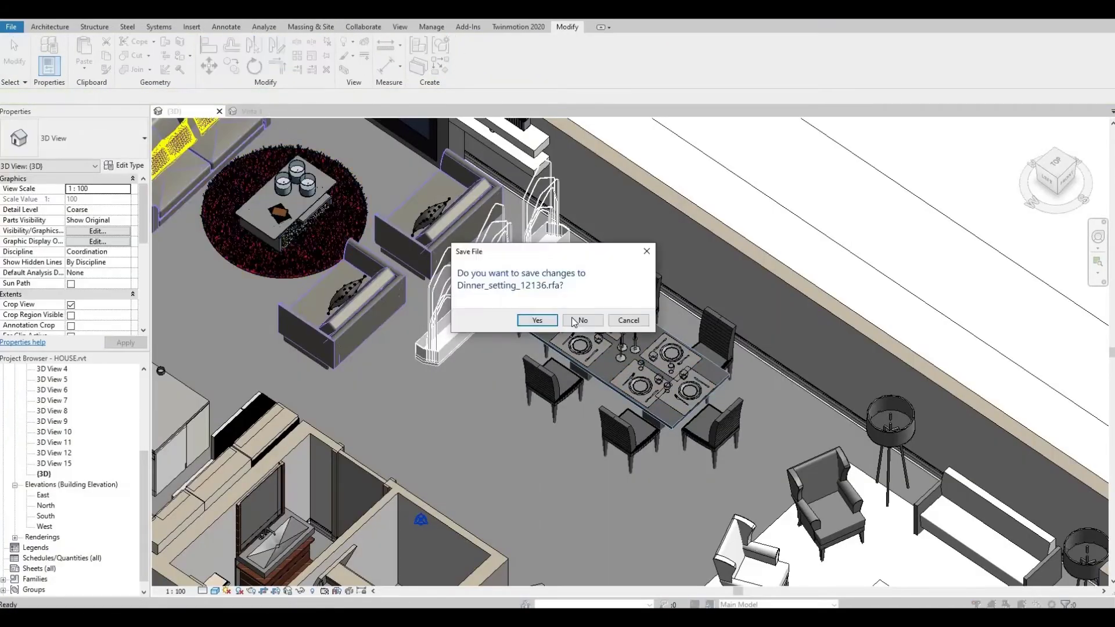
pyautogui.click(575, 319)
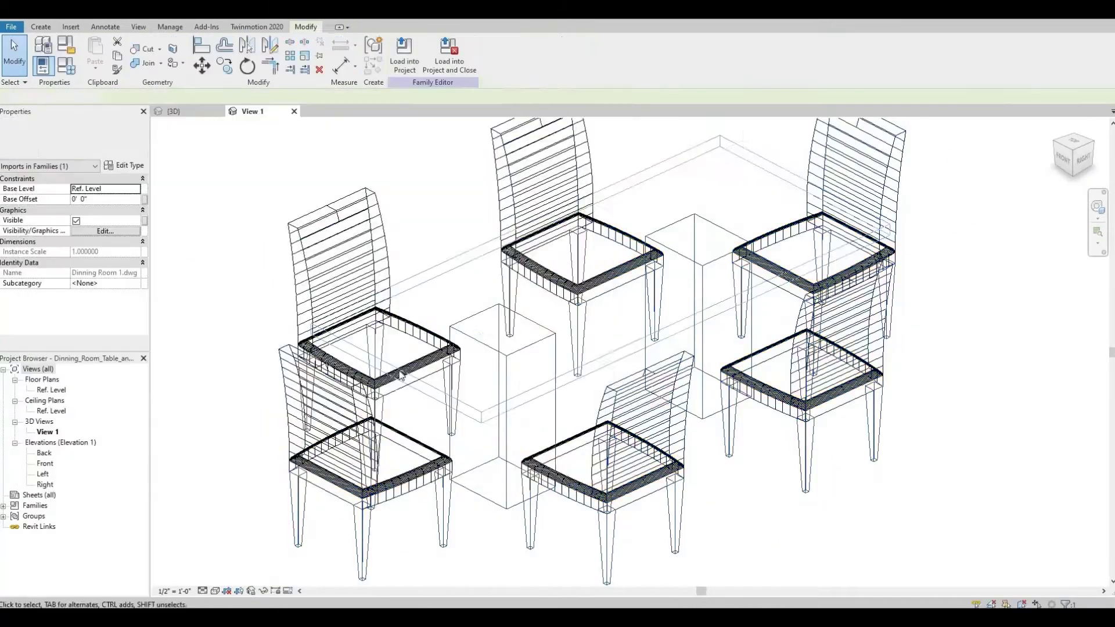
# Try to explode the imported Dinning Room 1.dwg in the dining table family and delete the selected import.
pyautogui.click(458, 110)
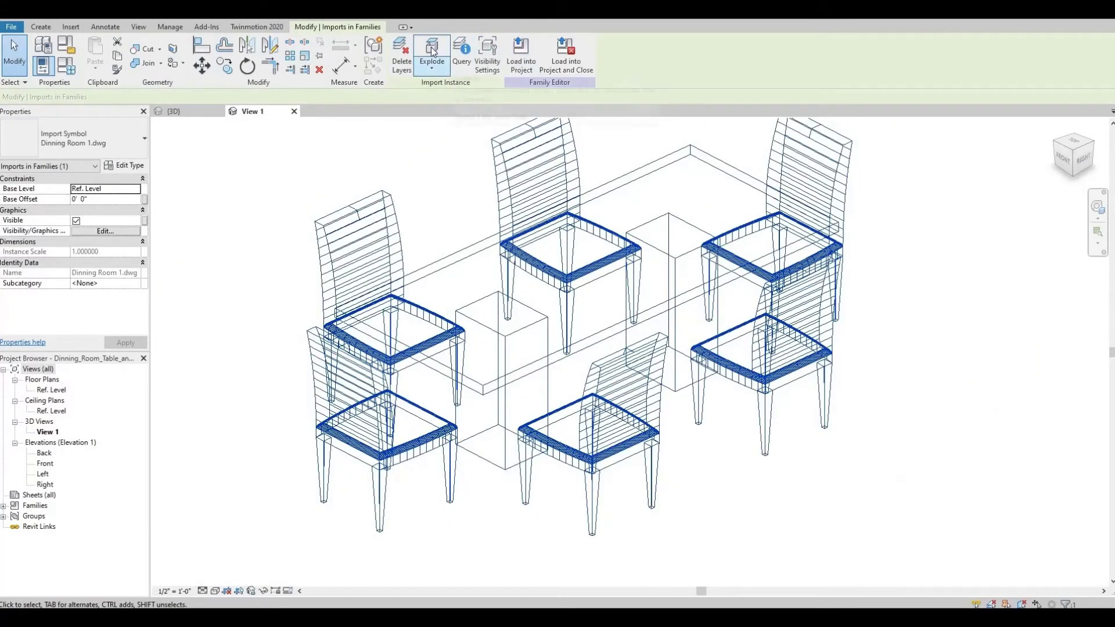
pyautogui.press('Delete')
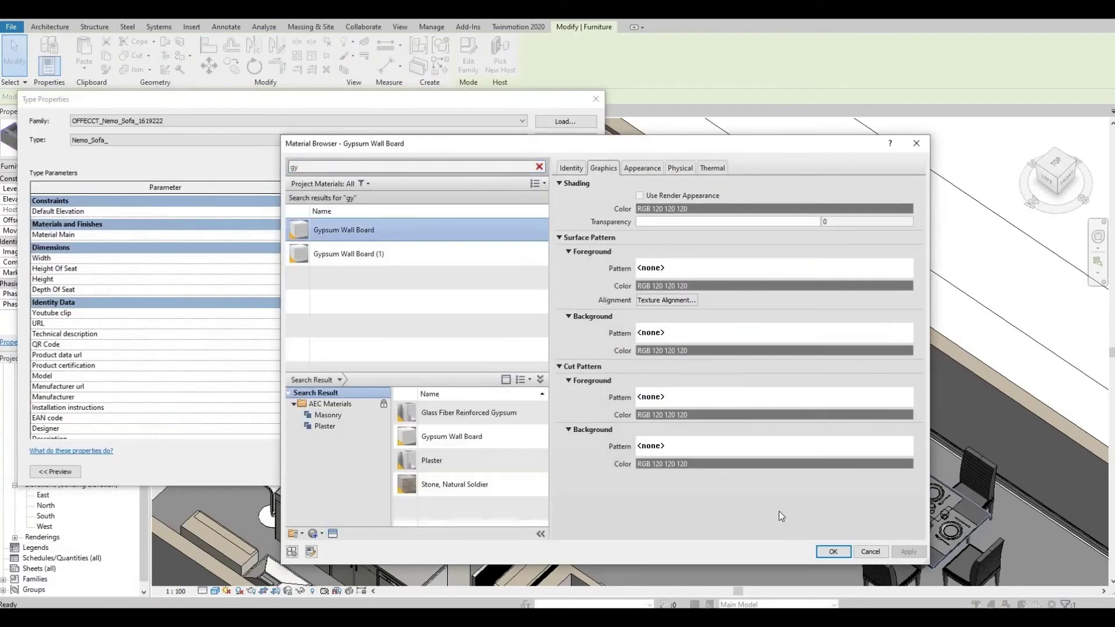
# Assign Gypsum Wall Board as the main material of the Nemo sofa type and close the type properties of both sofas.
pyautogui.click(833, 551)
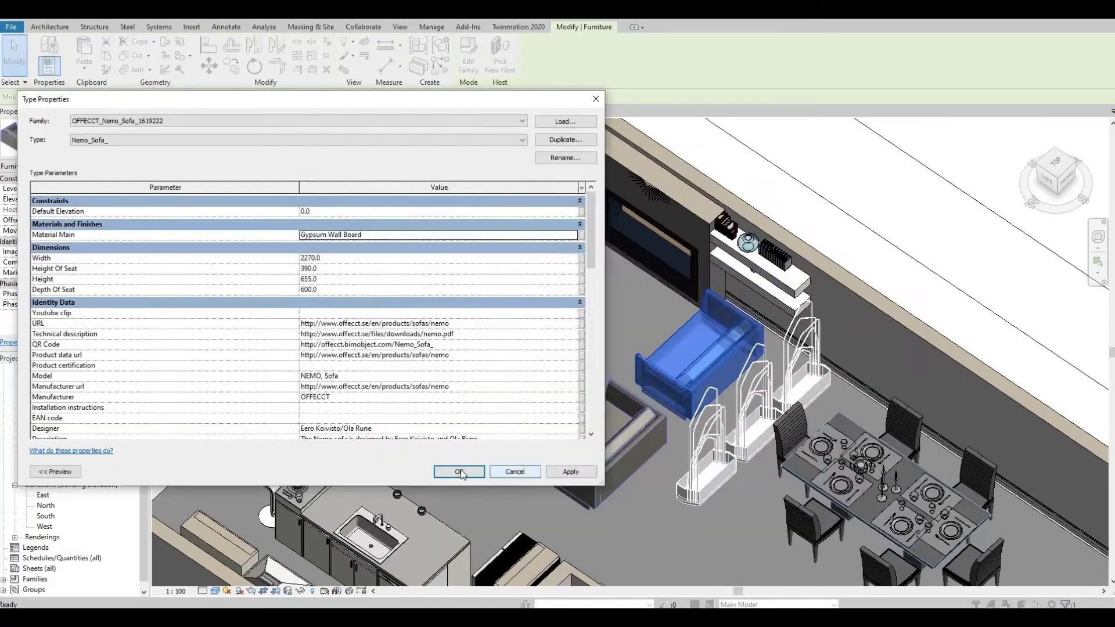
pyautogui.click(463, 468)
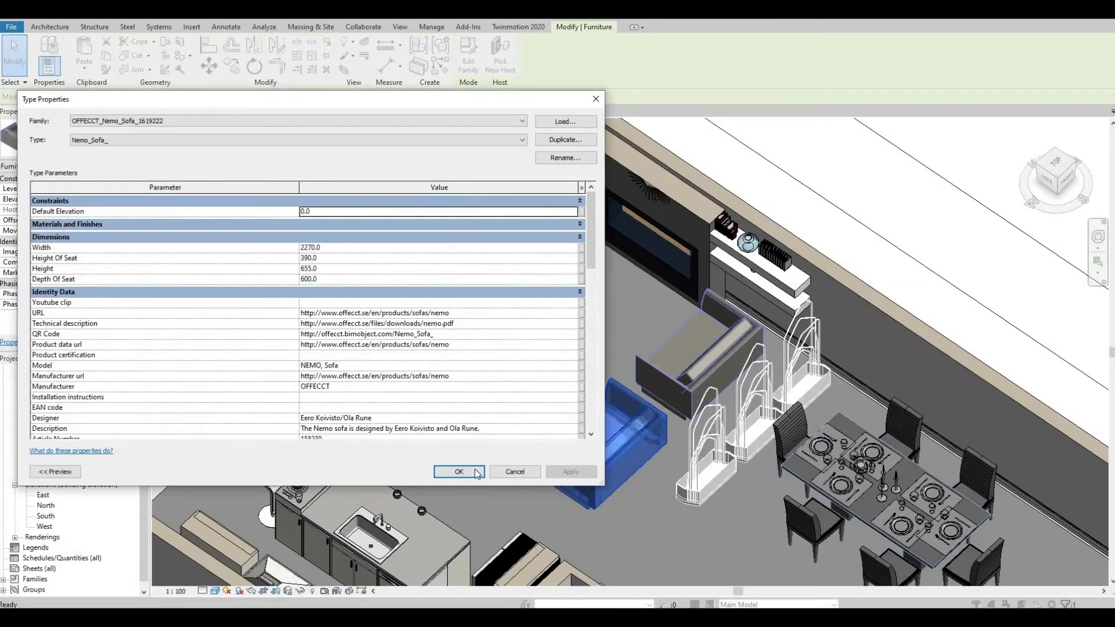
pyautogui.click(463, 469)
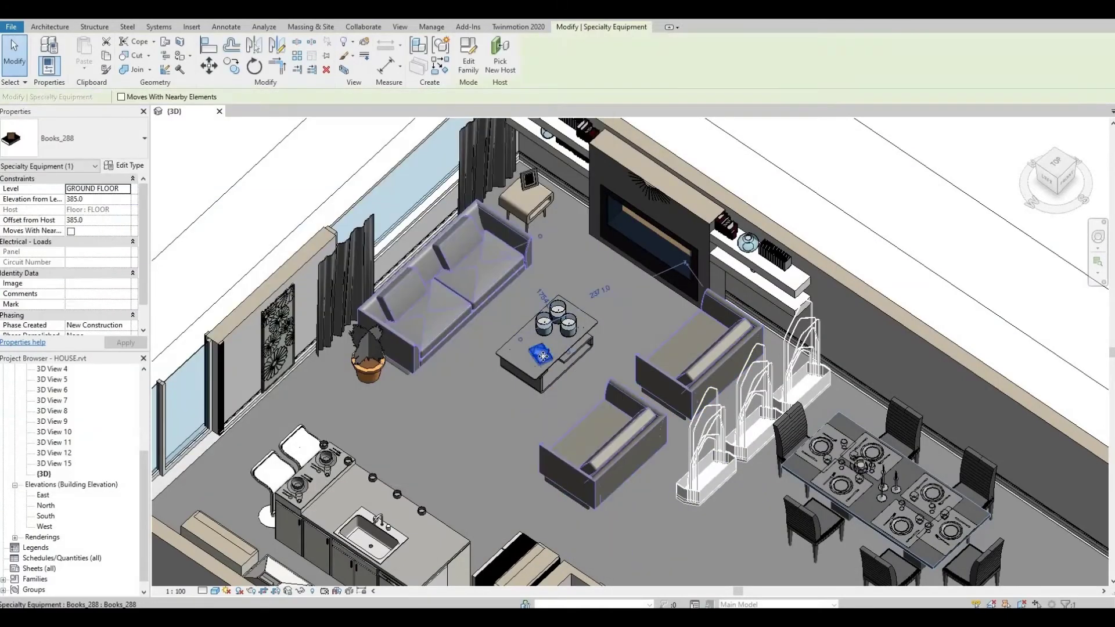
# Find the gypsum material for the candle family's inner extrusion and accept Gypsum Wall Board for the coffee table's stands, top, trims and glass.
pyautogui.click(130, 166)
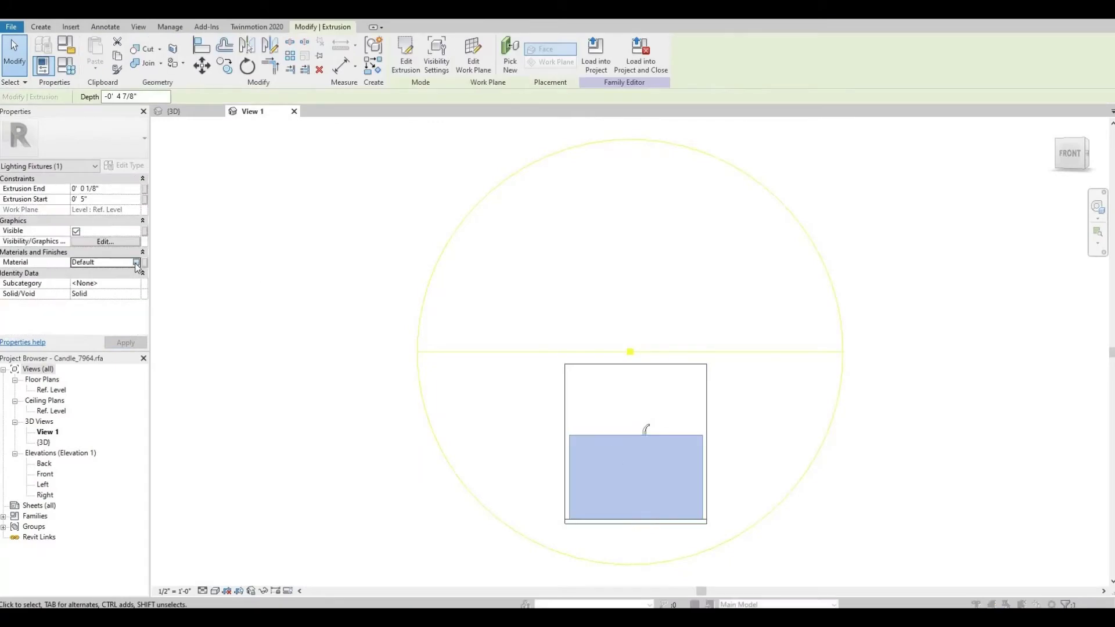
pyautogui.click(136, 263)
pyautogui.write('gy')
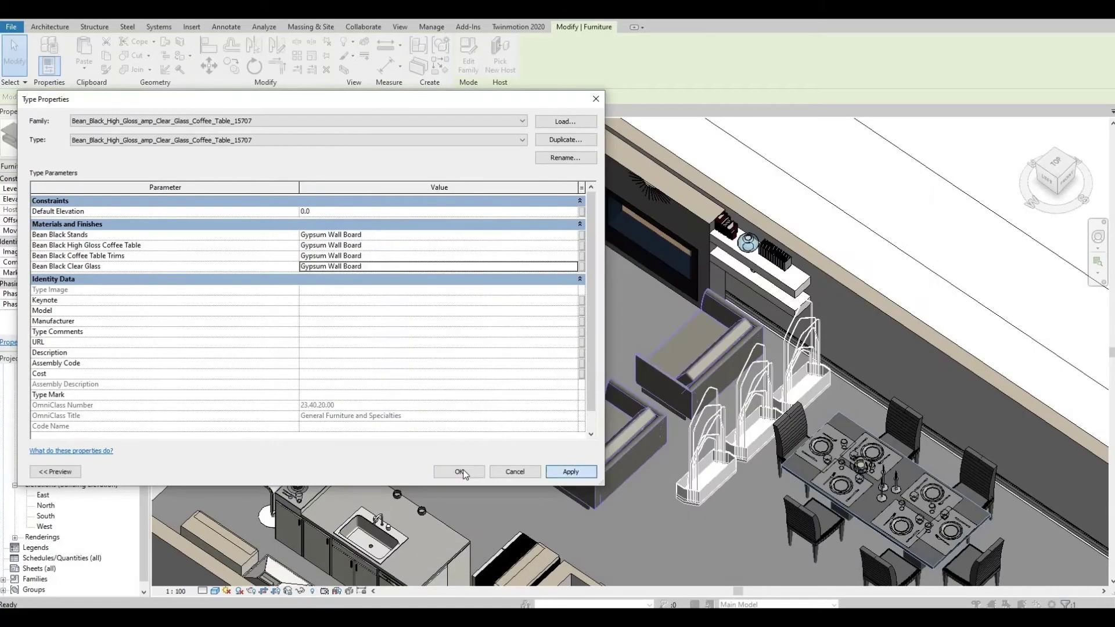
pyautogui.click(461, 471)
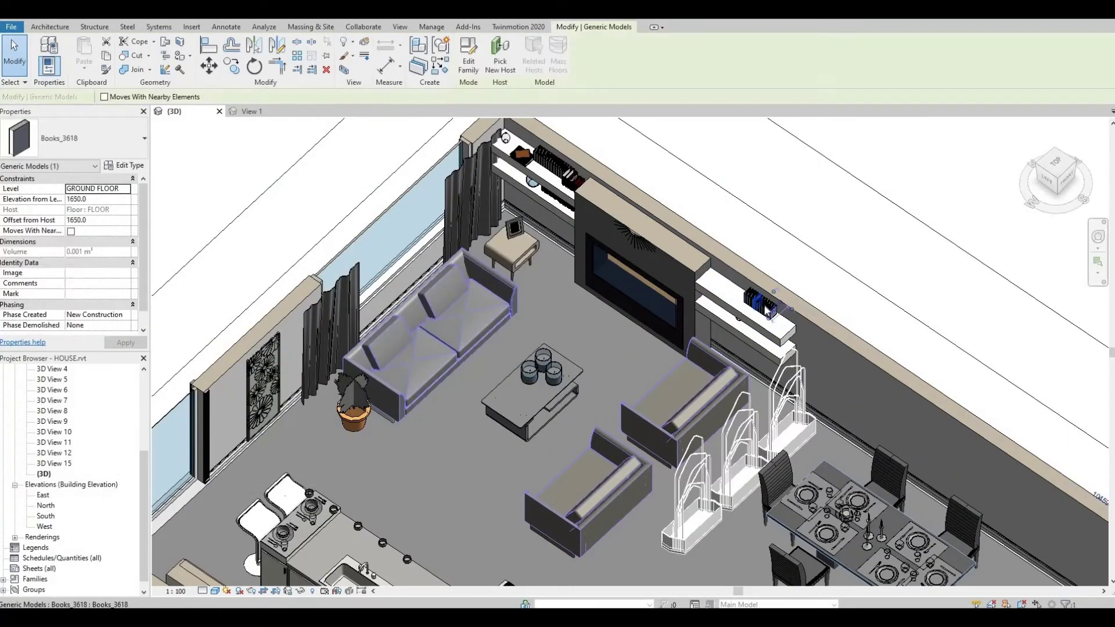
# Delete the books from the wall shelf beside the fireplace.
pyautogui.scroll(2, 767, 314)
pyautogui.click(807, 341)
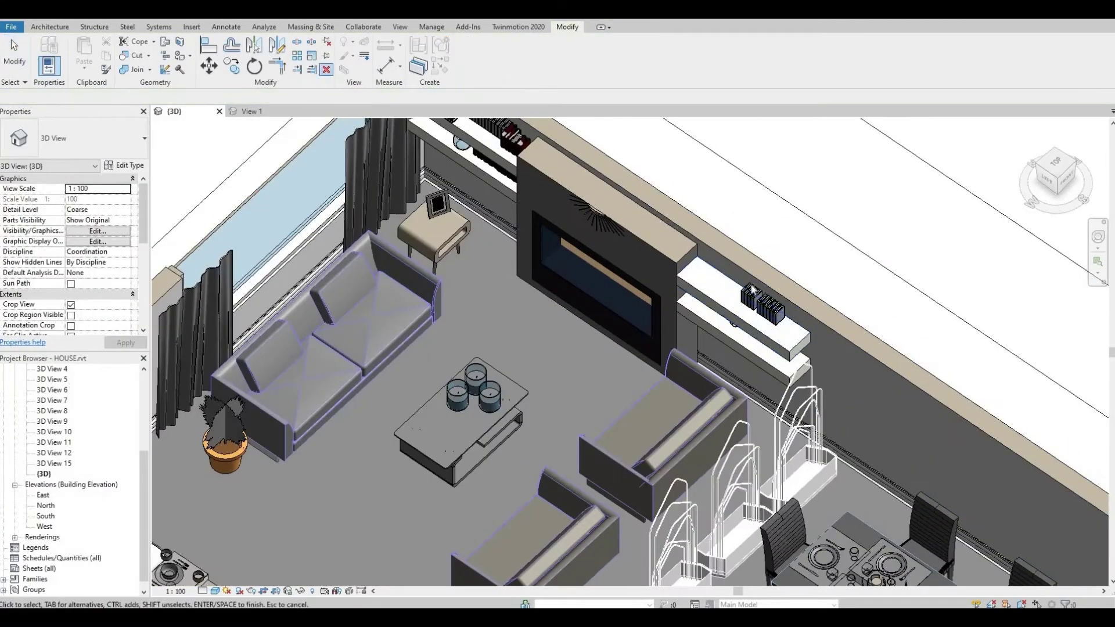
pyautogui.moveTo(733, 201); pyautogui.dragTo(803, 312, button='middle')
# Change the Poplar material of the contemporary side table's body and legs, and load the family into HOUSE.rvt without saving it.
pyautogui.click(514, 334)
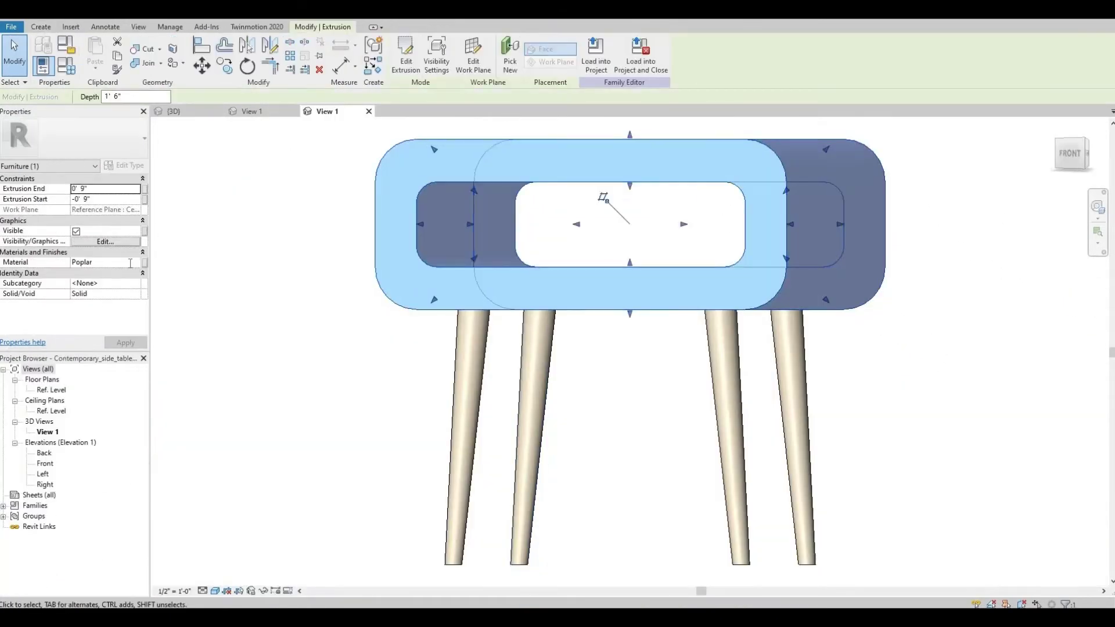
pyautogui.click(130, 262)
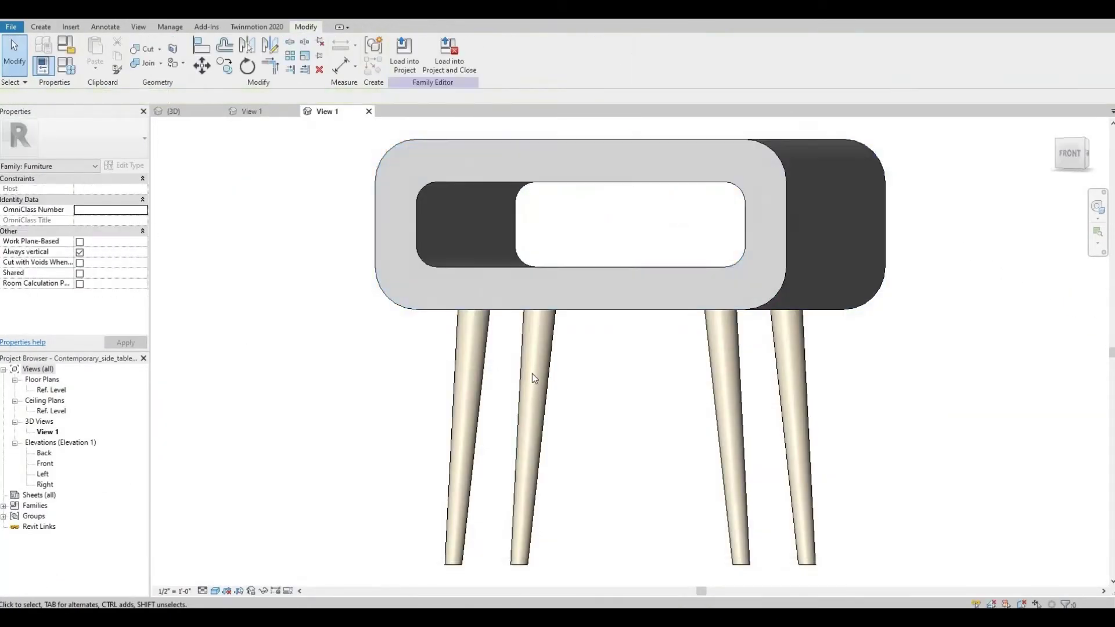
pyautogui.scroll(-2, 528, 401)
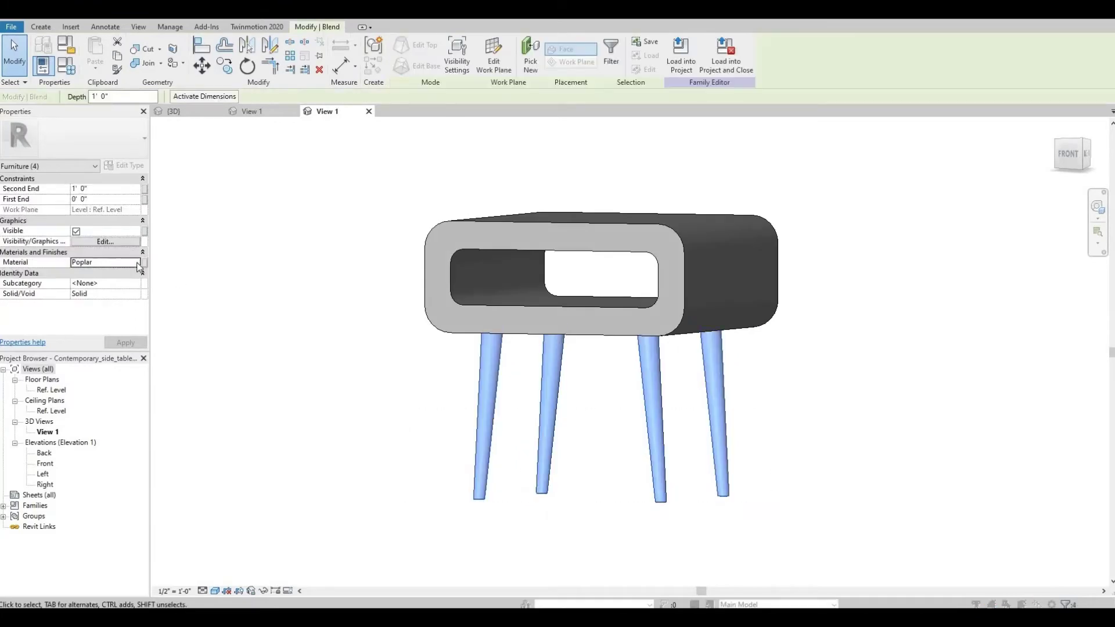
pyautogui.click(681, 56)
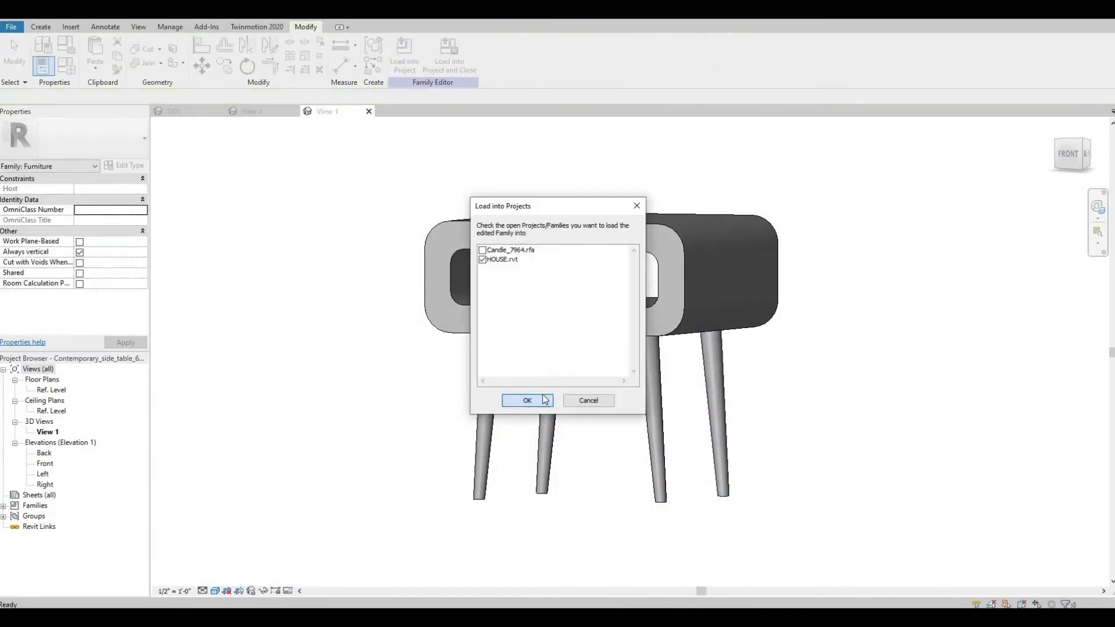
pyautogui.click(520, 398)
pyautogui.click(583, 320)
pyautogui.click(671, 338)
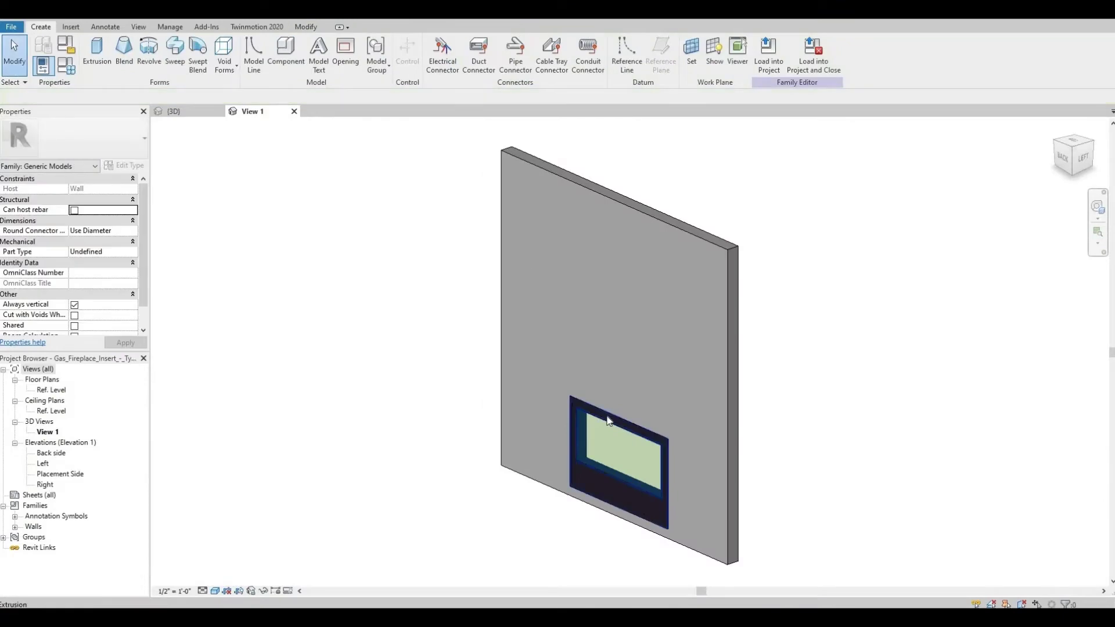
# Replace Black Metal with Gypsum Wall Board on the front frame of the gas fireplace insert family.
pyautogui.click(608, 420)
pyautogui.click(139, 262)
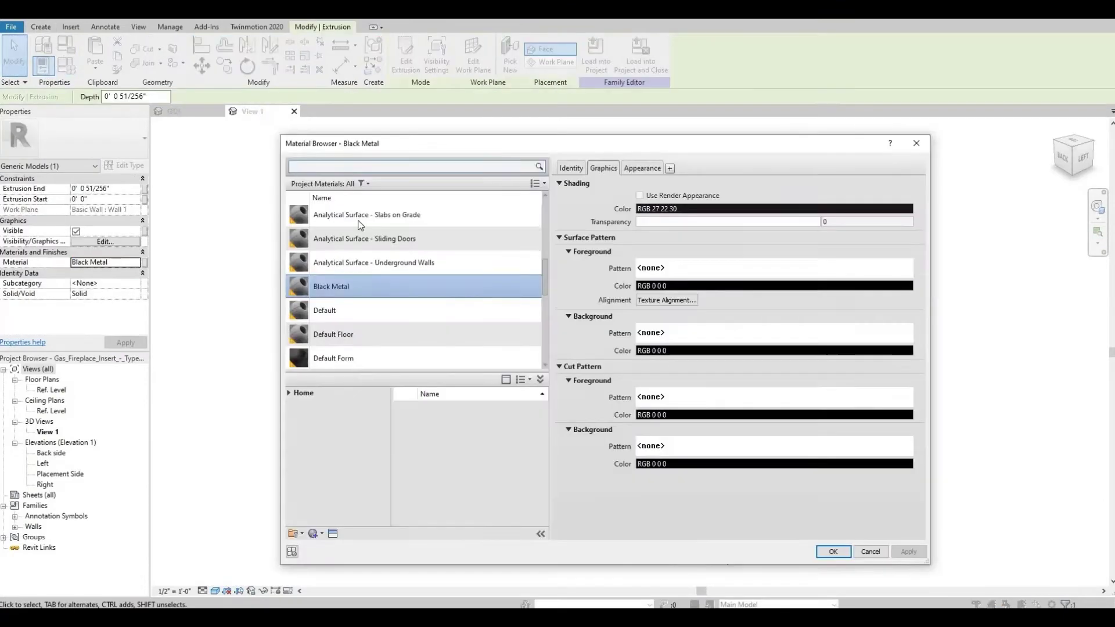
pyautogui.write('gy')
pyautogui.click(459, 435)
pyautogui.click(834, 550)
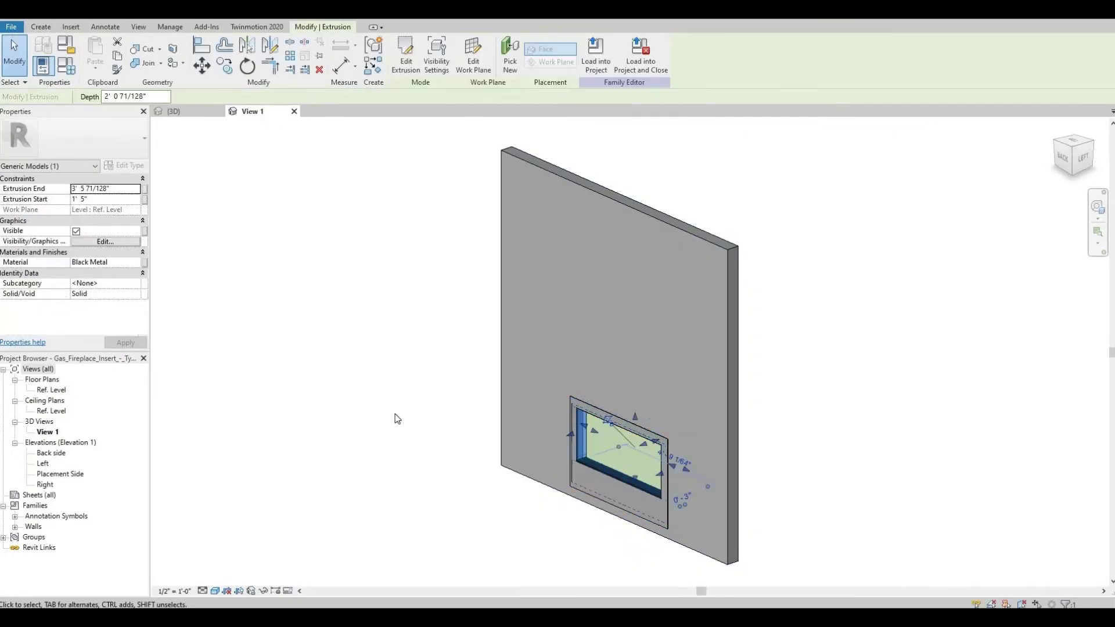
# Assign Gypsum Wall Board to the fireplace insert's inner box and load the family into the project.
pyautogui.click(139, 262)
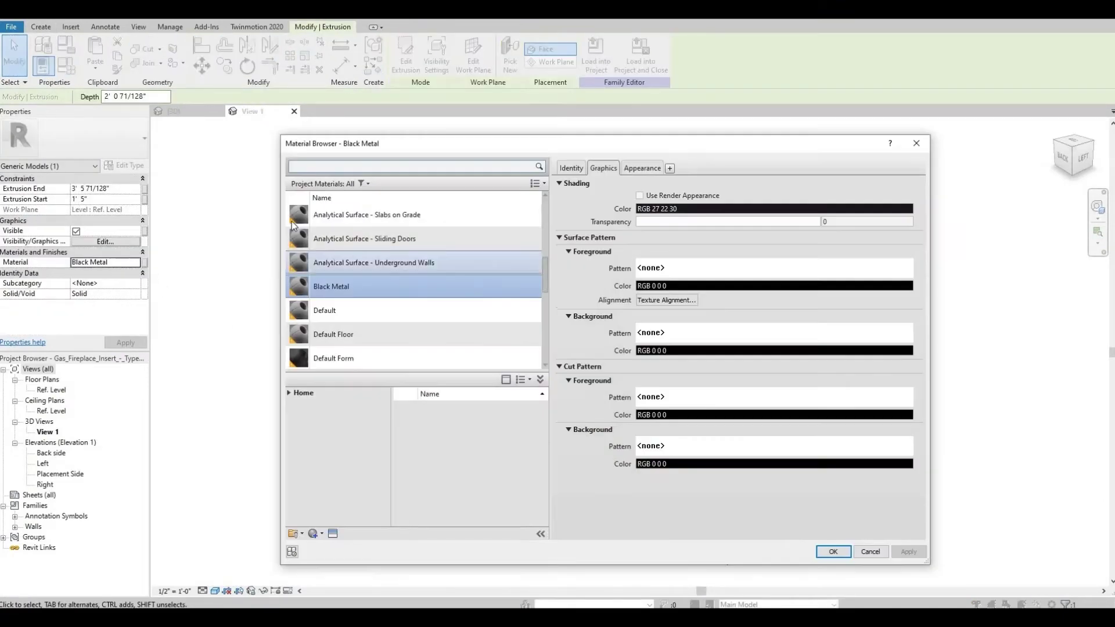
pyautogui.write('gy')
pyautogui.click(459, 436)
pyautogui.click(834, 550)
pyautogui.click(596, 55)
pyautogui.scroll(-3, 639, 349)
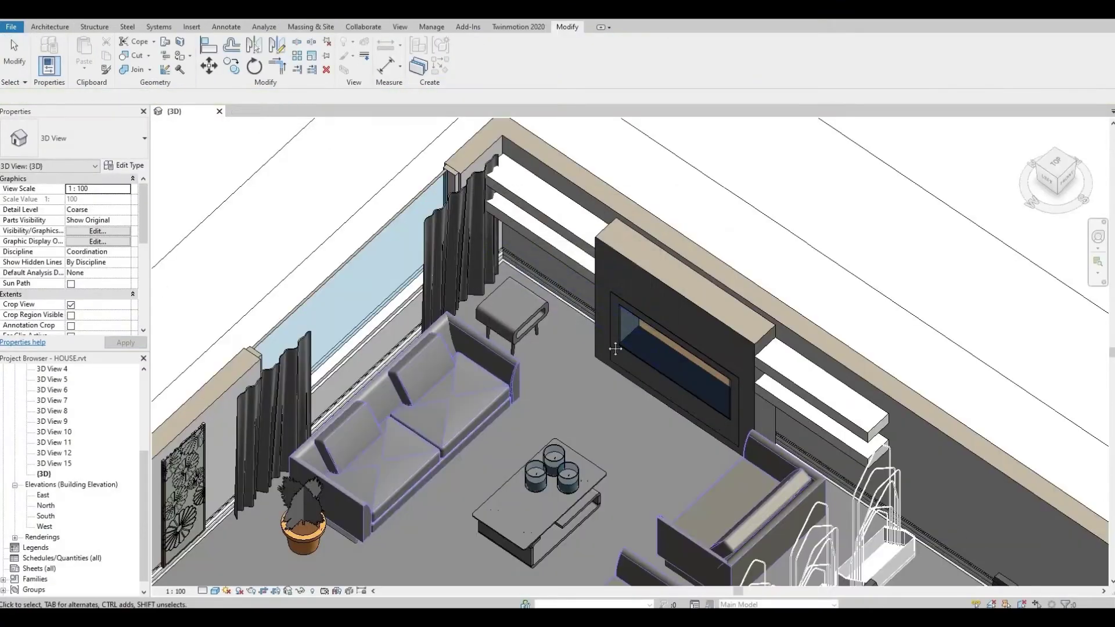
# Change the material of the dark end piece in the OFFECCT Green Divider family and decline saving the family file.
pyautogui.keyDown('shift'); pyautogui.moveTo(639, 349); pyautogui.dragTo(639, 381, button='middle'); pyautogui.keyUp('shift')
pyautogui.scroll(3, 639, 380)
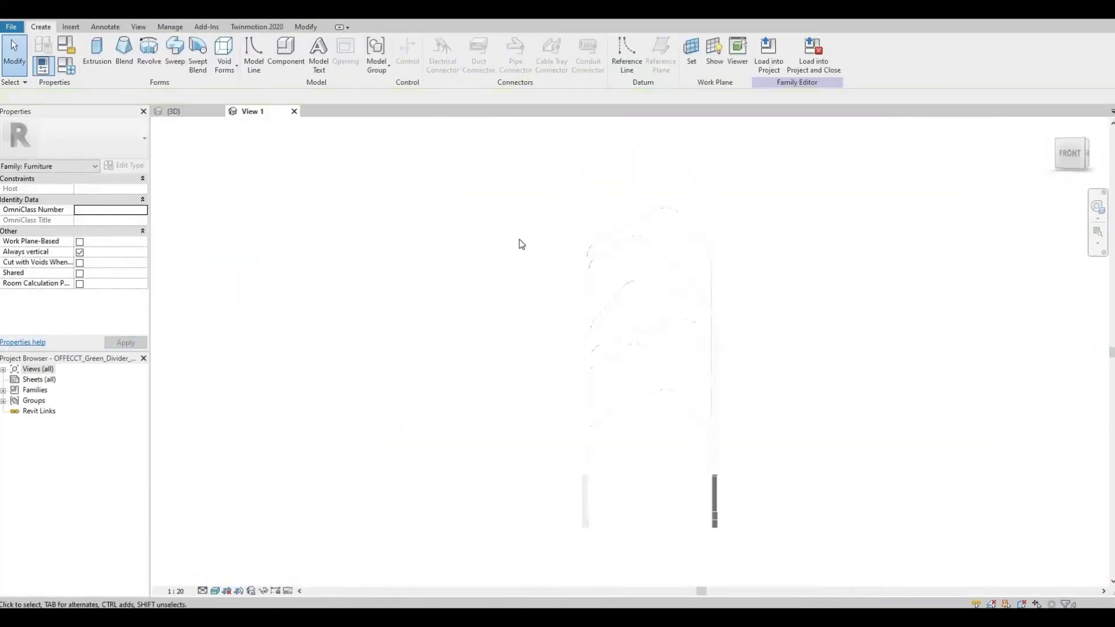
pyautogui.click(714, 499)
pyautogui.click(145, 261)
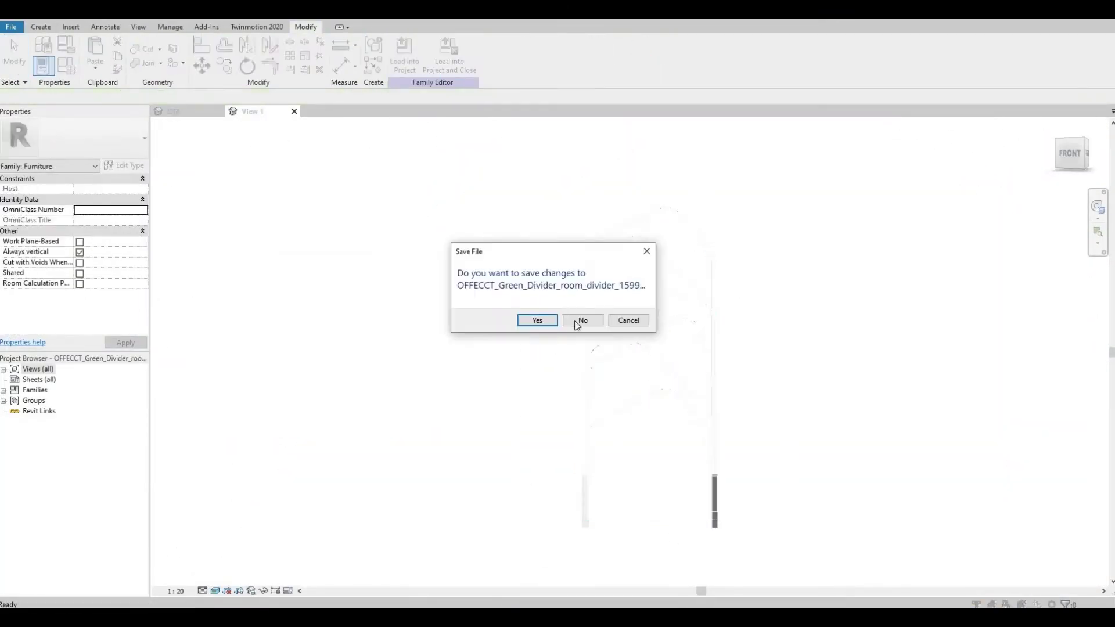
pyautogui.click(583, 321)
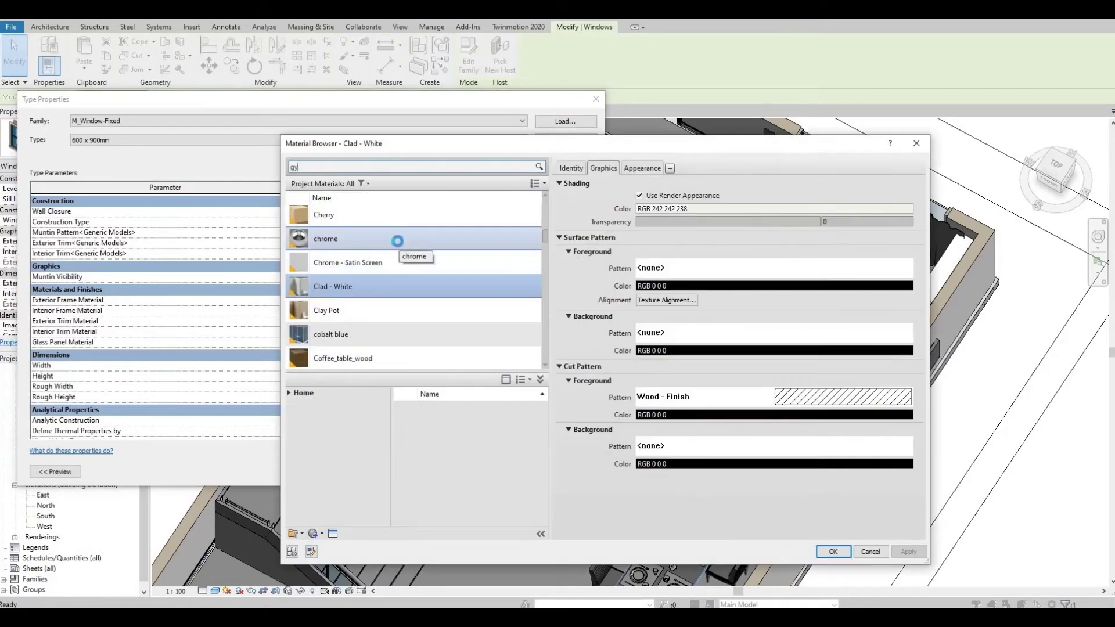
# Search the gypsum material for the 600 x 900mm fixed window type and load the edited Toilet_Wash_Basin family, overwriting the existing version.
pyautogui.write('gy')
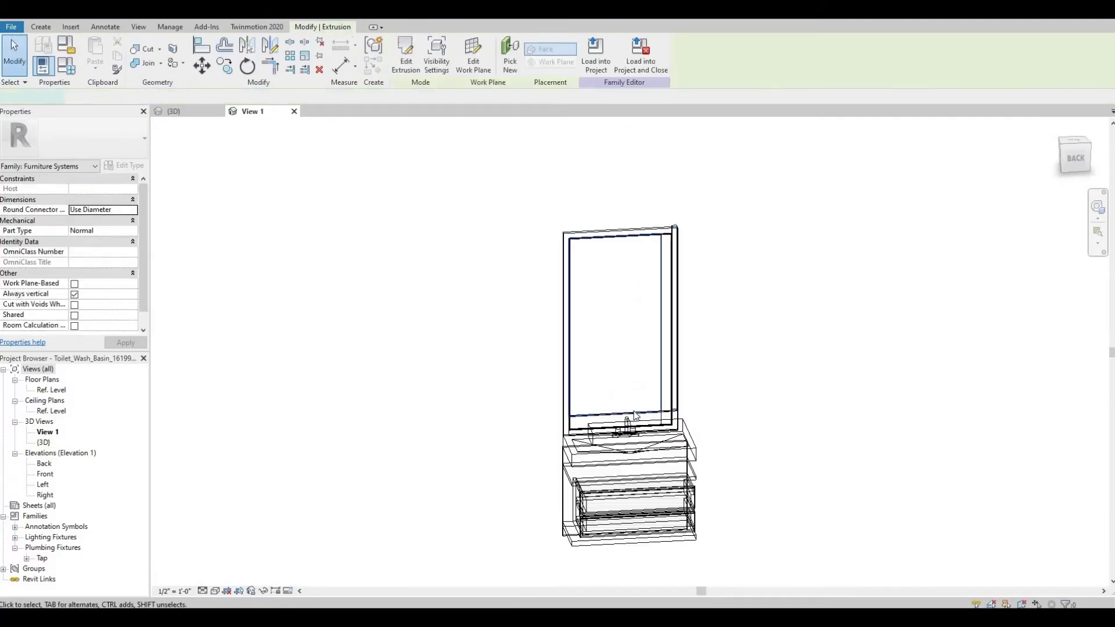
pyautogui.click(635, 415)
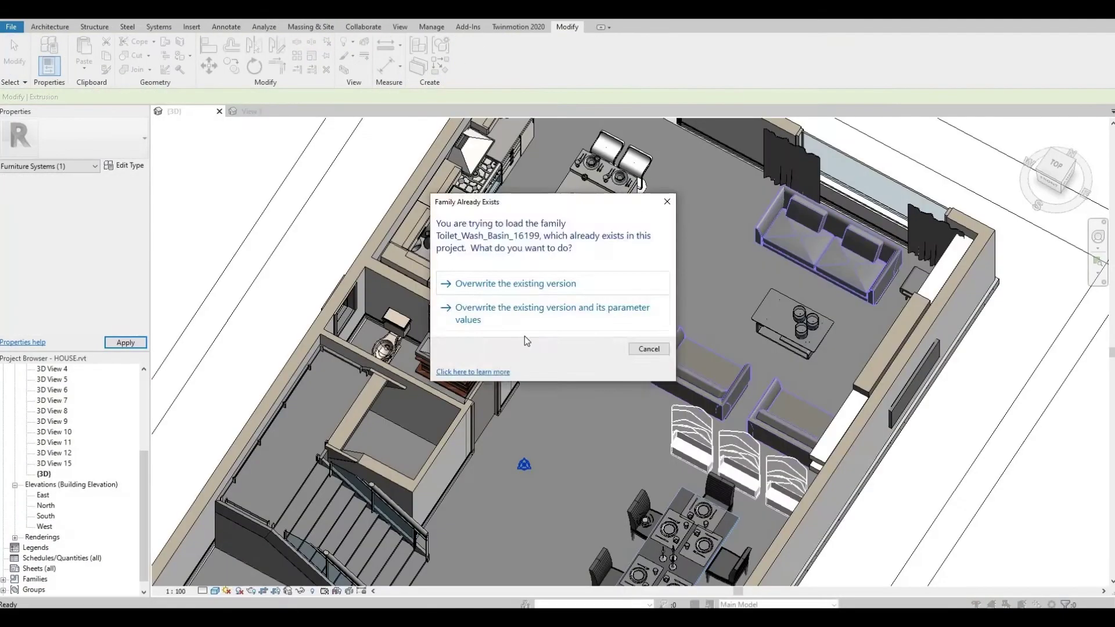
pyautogui.click(524, 336)
# Search for the gypsum material to replace Terrazzo on the selected extrusion of the Small Kitchen family.
pyautogui.scroll(3, 440, 442)
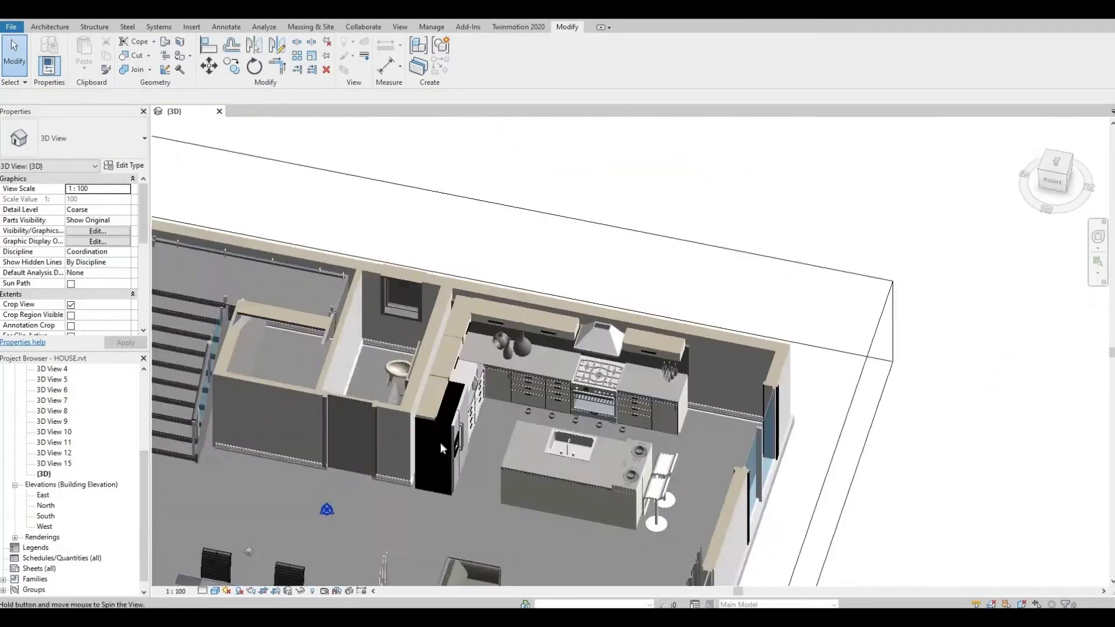
pyautogui.click(350, 392)
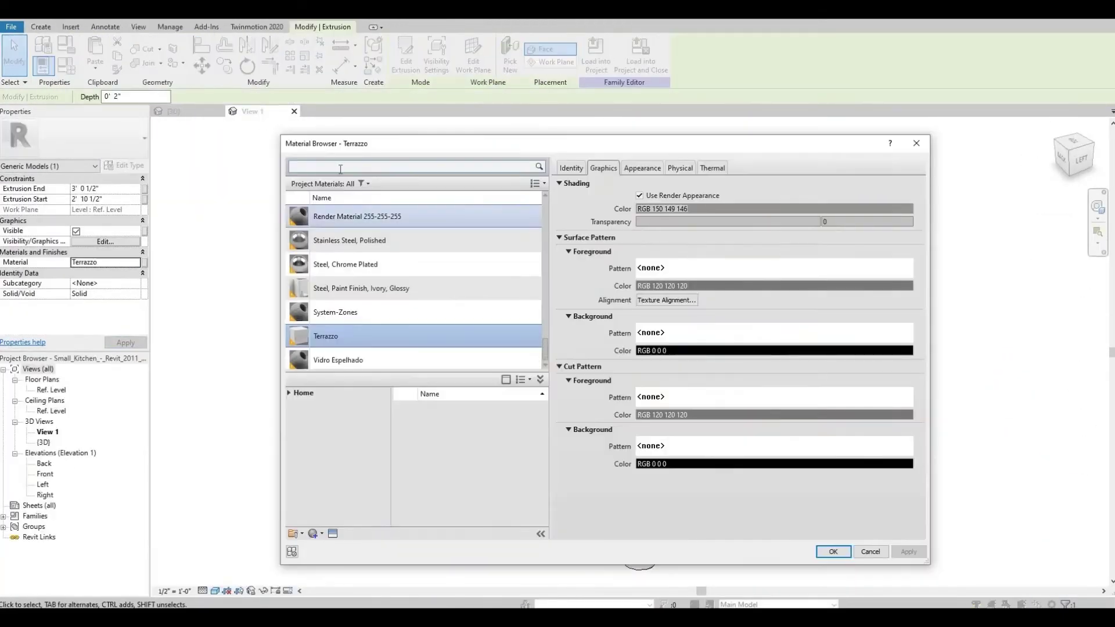
pyautogui.write('gy')
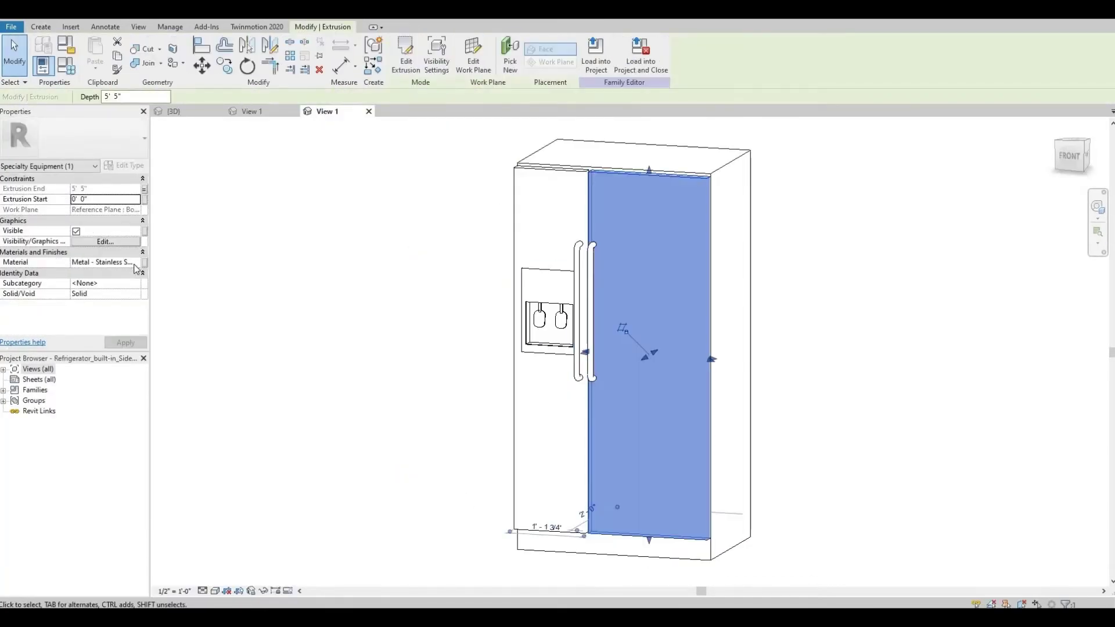
# Assign Gypsum Wall Board to the side-by-side refrigerator's door and load the family into HOUSE.rvt, overwriting the existing version.
pyautogui.click(135, 267)
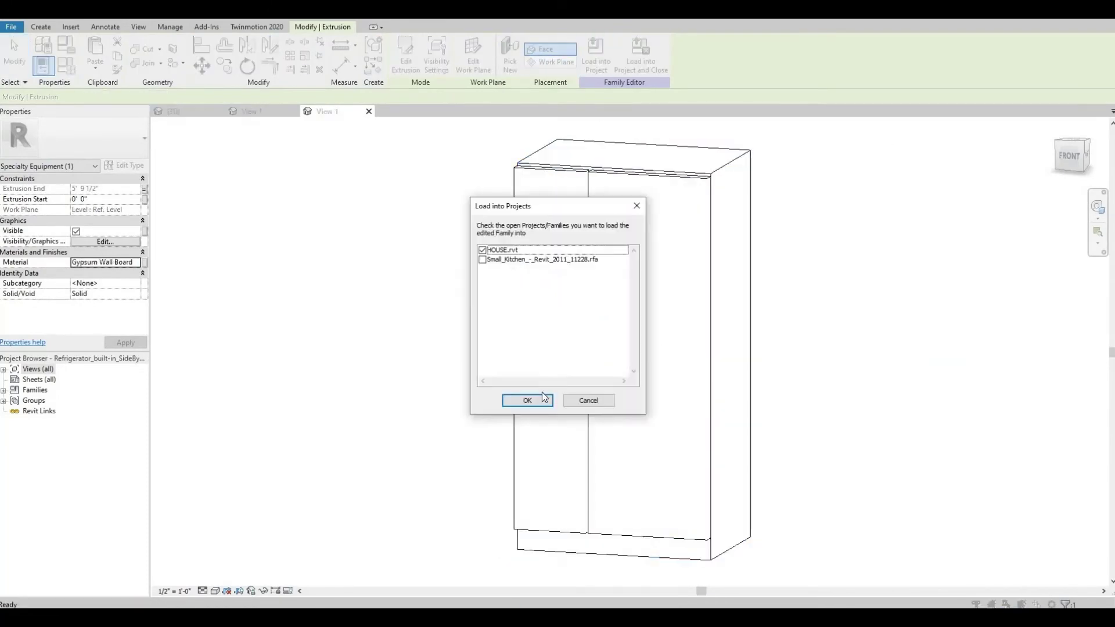
pyautogui.click(520, 398)
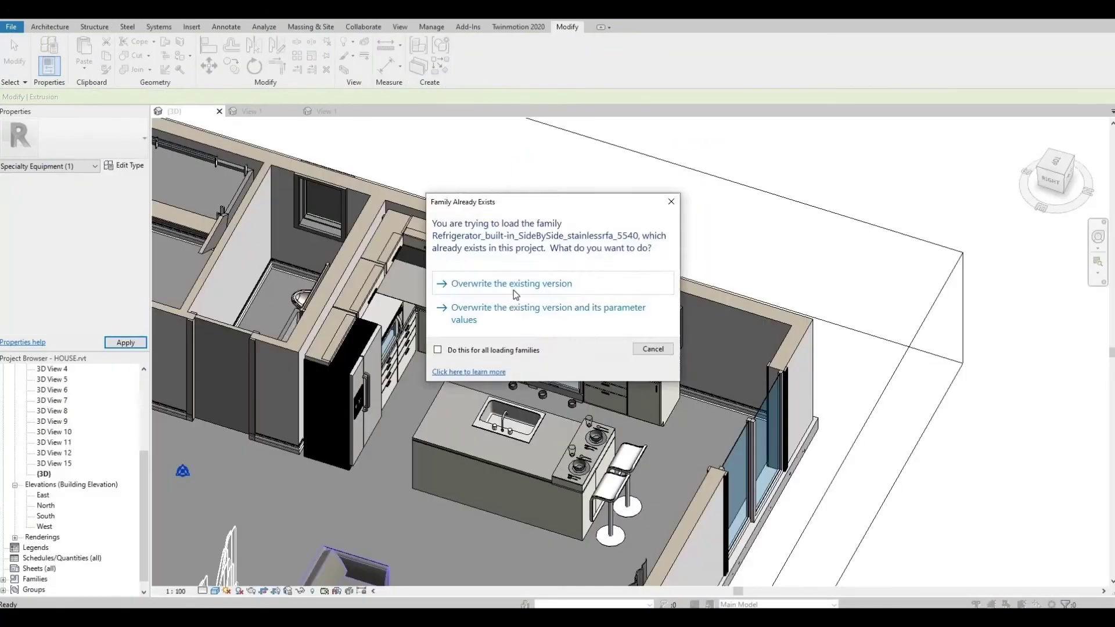
pyautogui.click(135, 284)
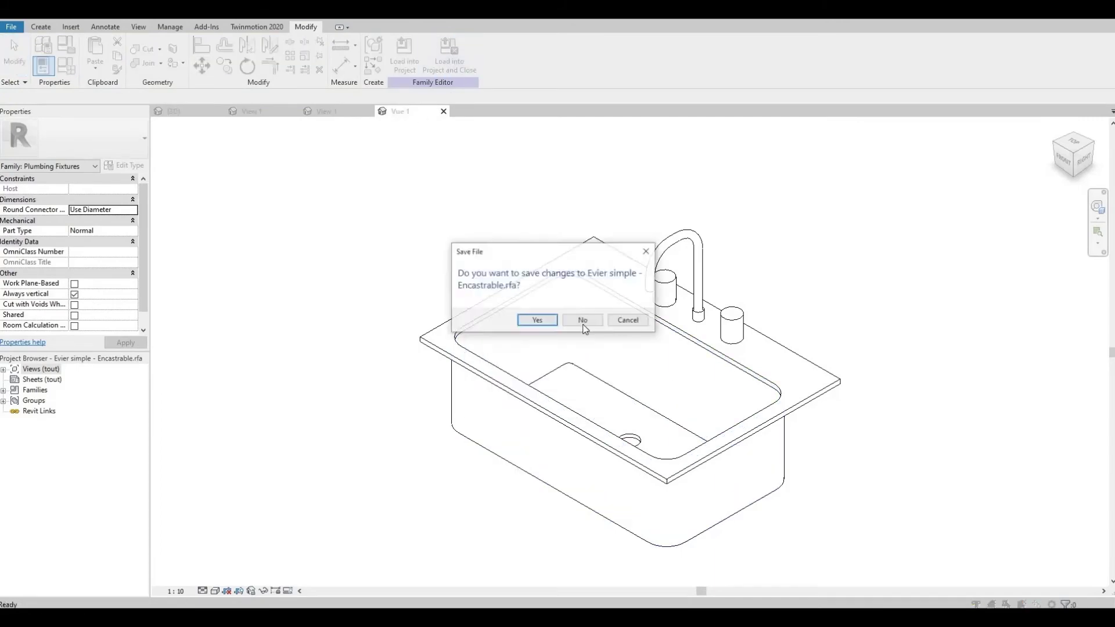
# Decline saving the Evier simple - Encastrable sink family and load the edited generic model family into the project.
pyautogui.click(584, 323)
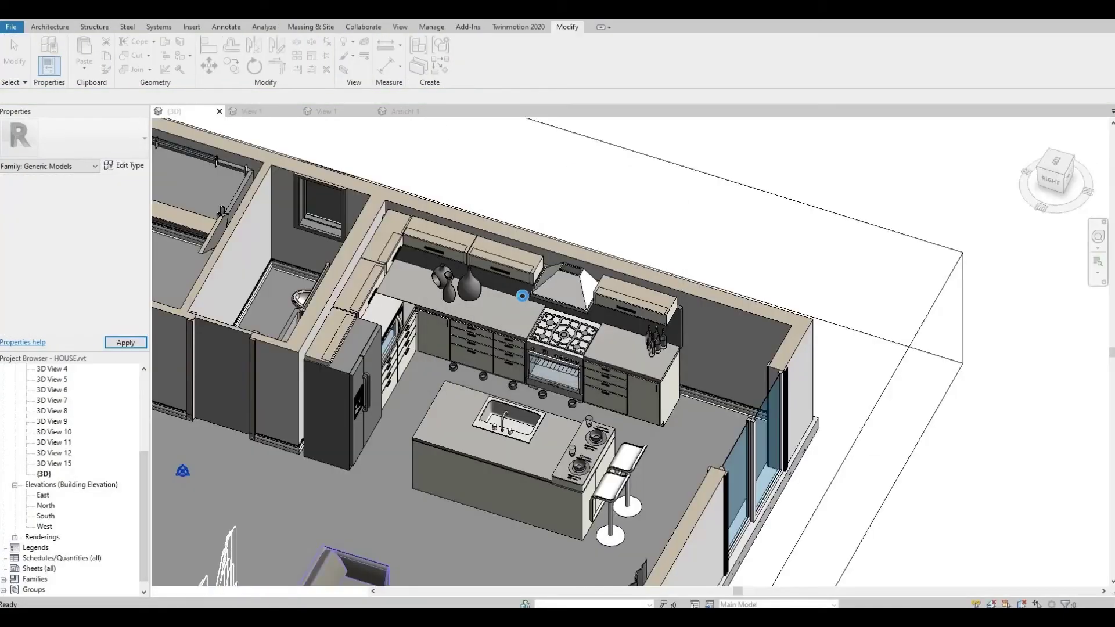
pyautogui.click(522, 296)
# Assign Gypsum Wall Board to the over-range microwave family and load it into HOUSE.rvt, overwriting the existing version.
pyautogui.scroll(6, 615, 360)
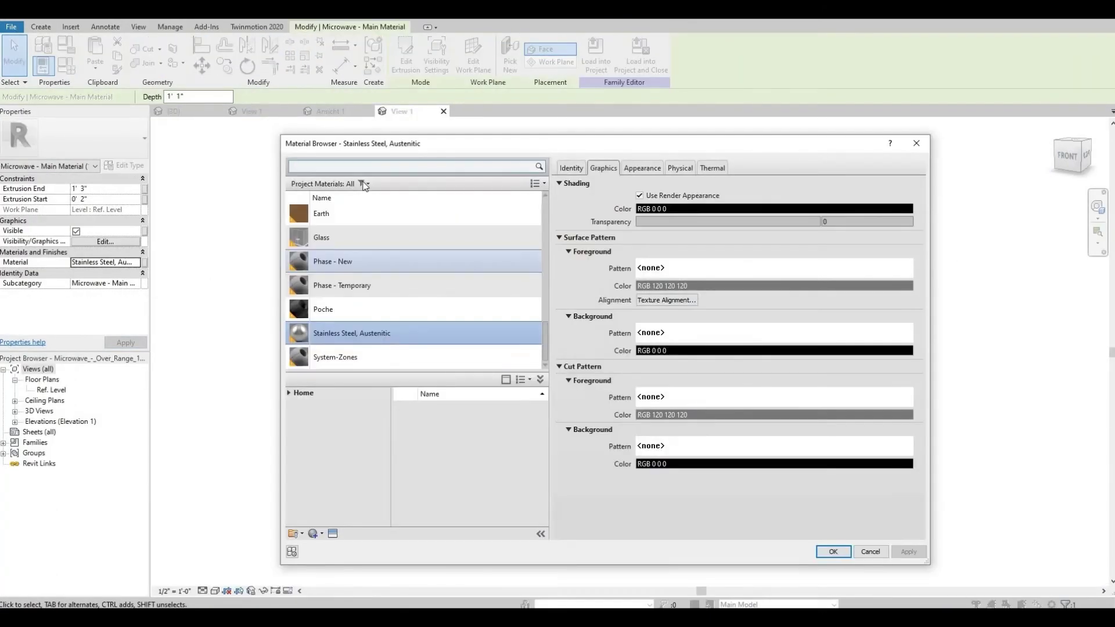
pyautogui.write('gy')
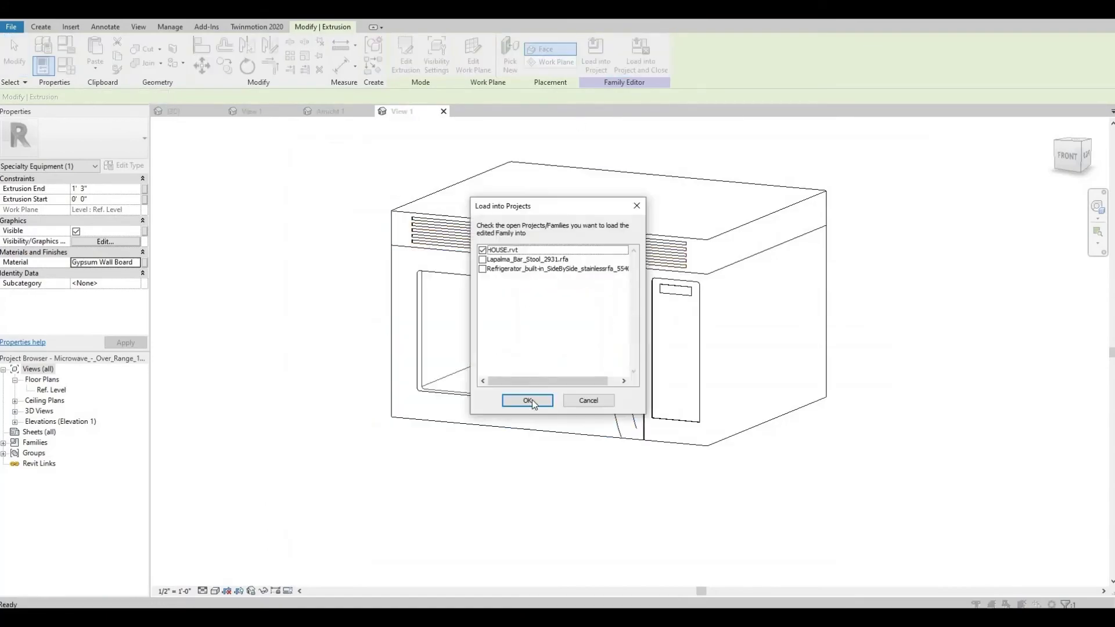
pyautogui.click(528, 400)
pyautogui.click(523, 283)
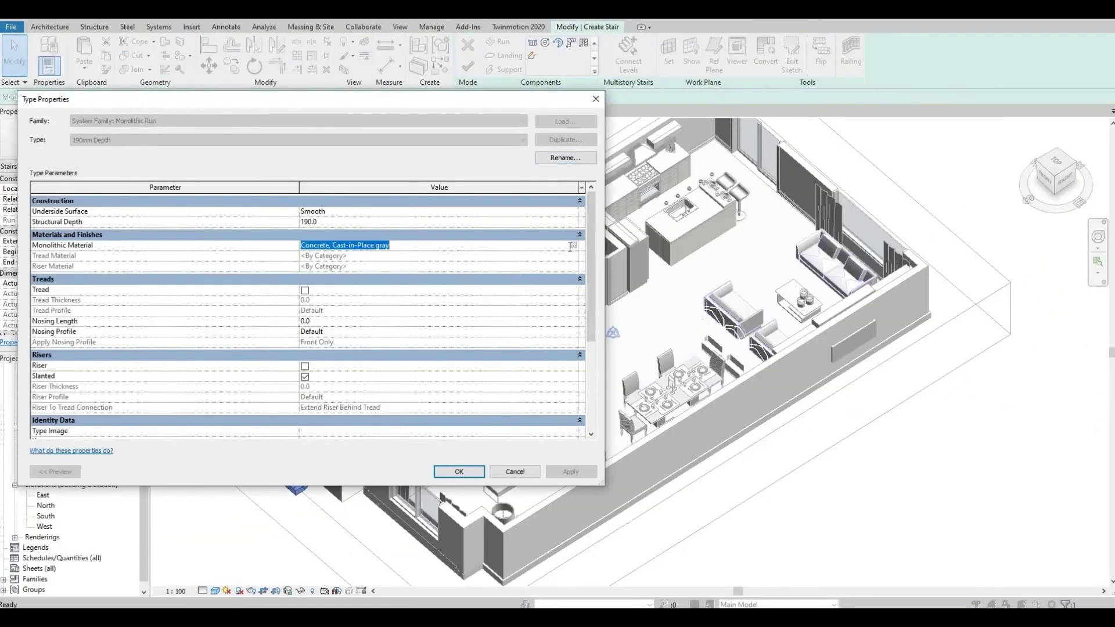
# Open the material selection for the monolithic material of the 180mm Depth stair run type.
pyautogui.click(572, 246)
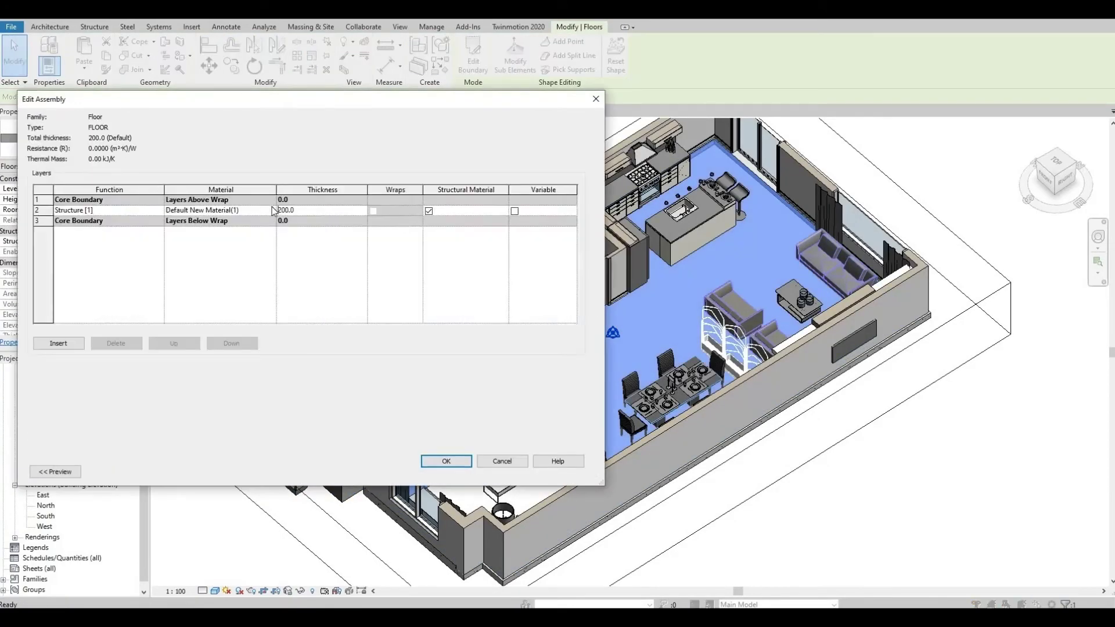
# Set the structure layer material of the FLOOR and CONCRETE FLOOR types to Gypsum Wall Board.
pyautogui.click(271, 210)
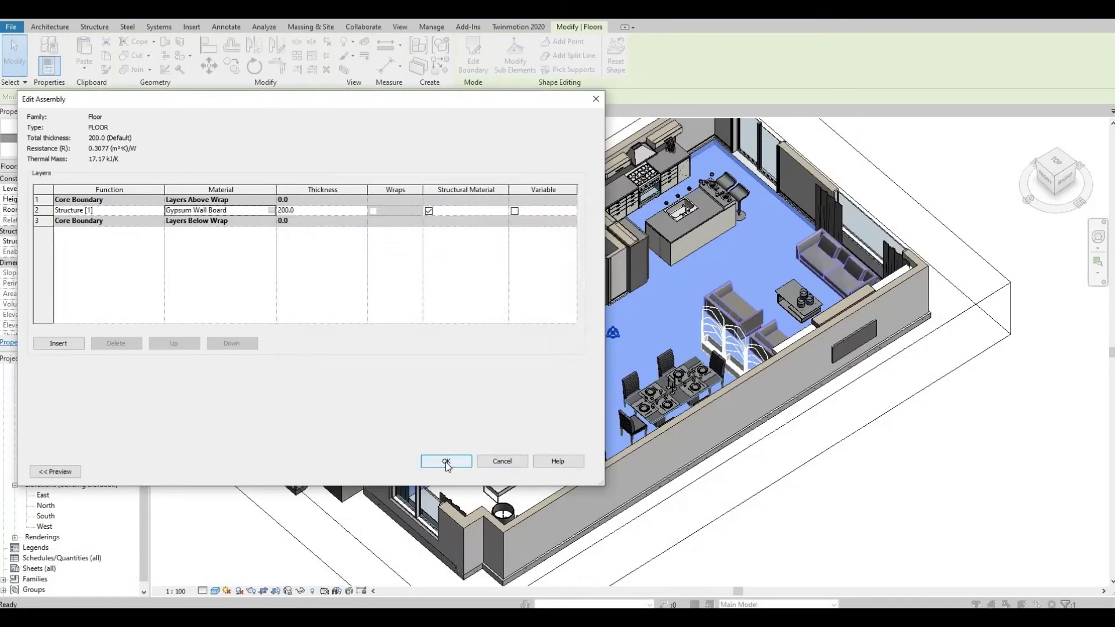
pyautogui.click(446, 462)
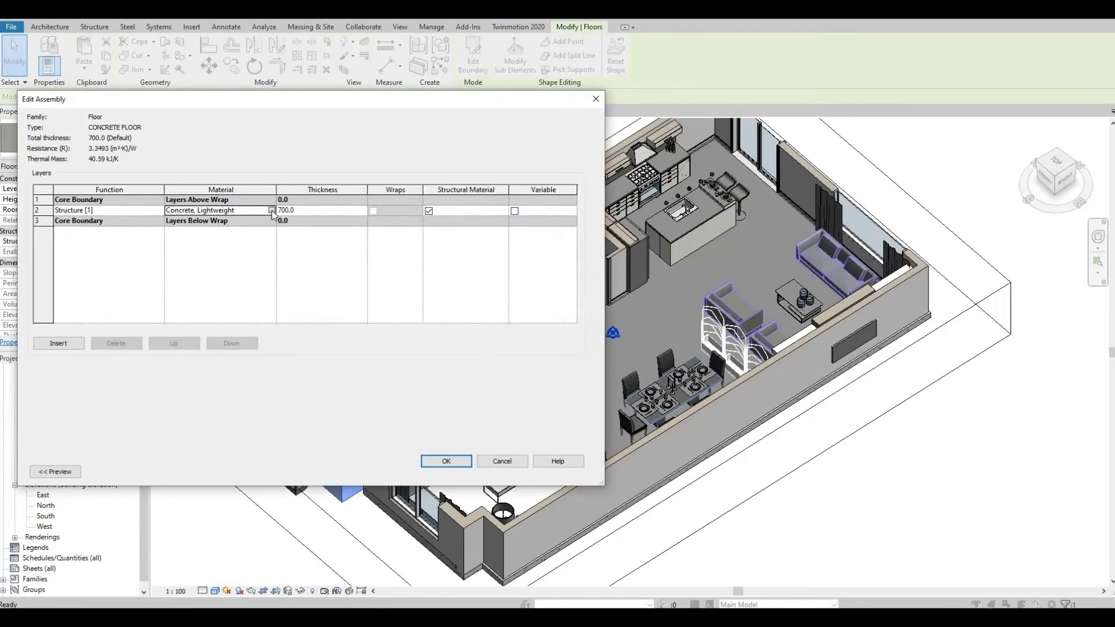
pyautogui.click(272, 211)
pyautogui.write('gy')
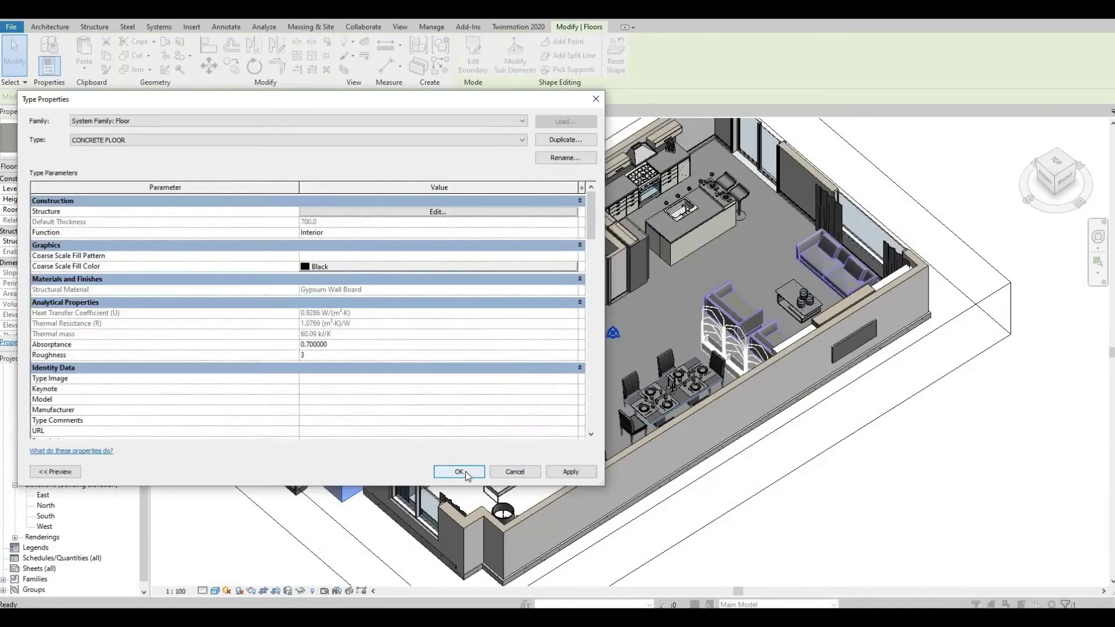
# Confirm the CONCRETE FLOOR type edits and open the type properties of the Glass Panel - Bottom Fill railing and the M_Single-Flush door.
pyautogui.click(455, 470)
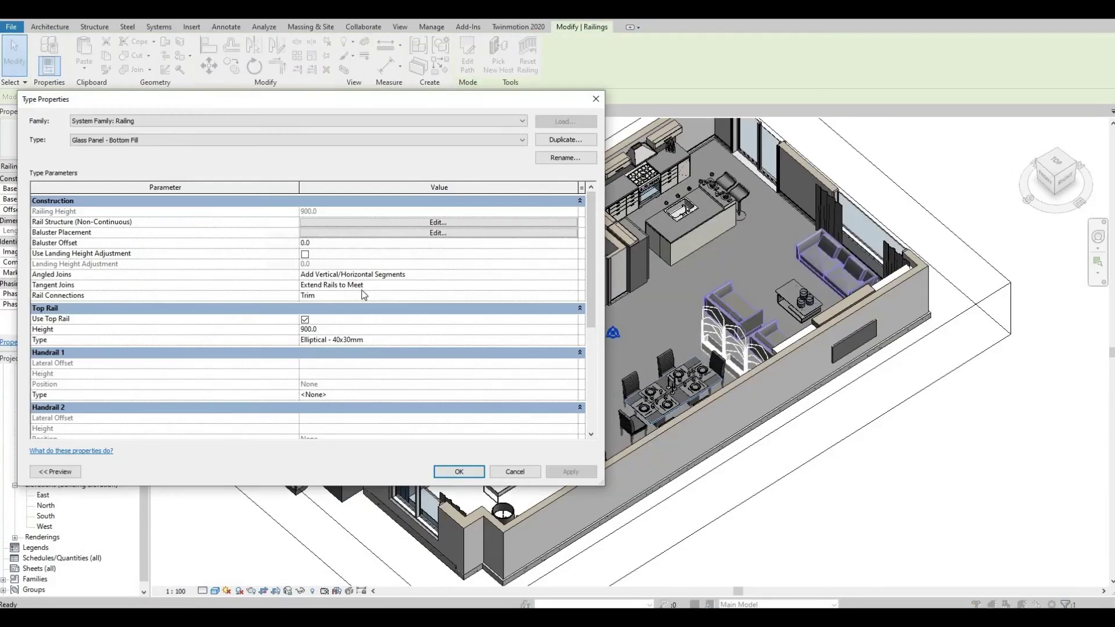
pyautogui.scroll(-5, 334, 409)
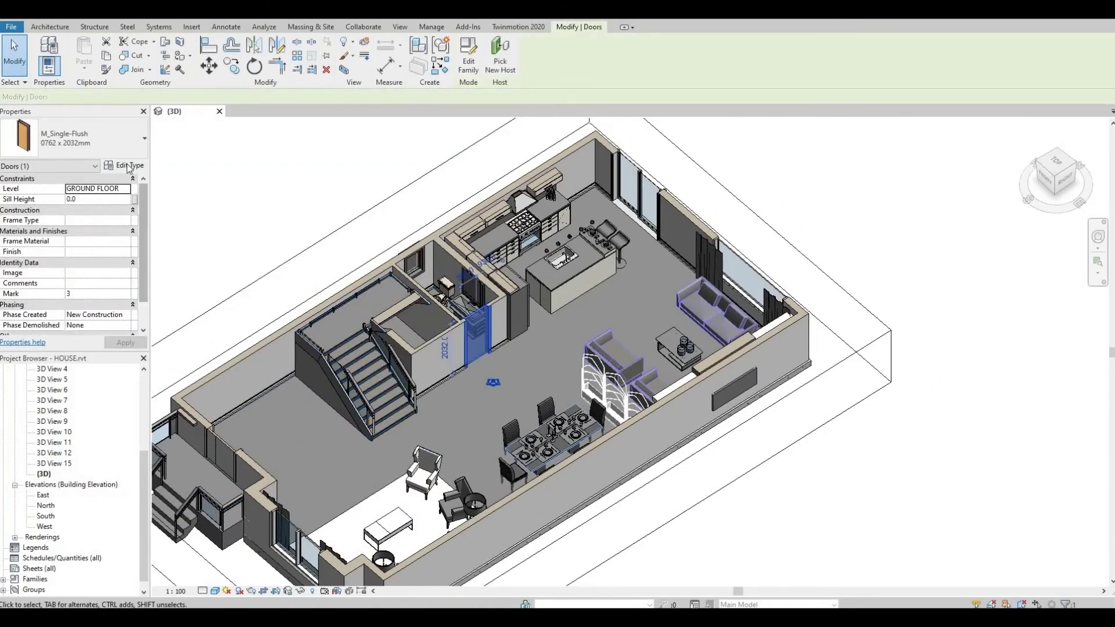
pyautogui.click(127, 166)
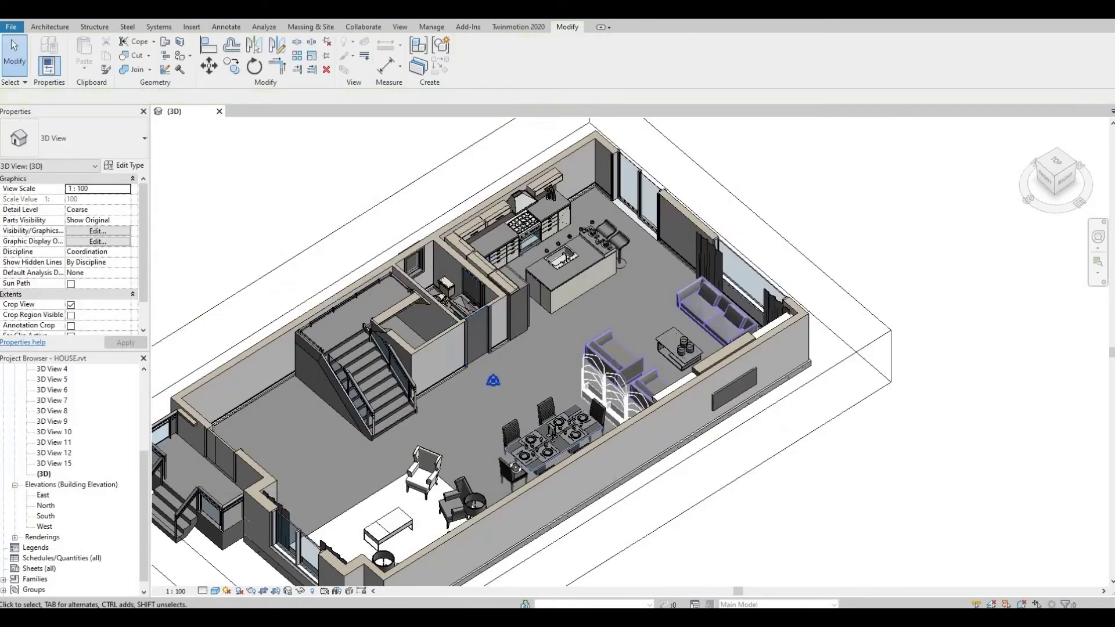
# Render the ground floor from the opposite isometric corner at Medium quality with Exterior: Sun only lighting, keeping the rendering settings clear of the model.
pyautogui.keyDown('shift'); pyautogui.moveTo(546, 371); pyautogui.dragTo(643, 395, button='middle'); pyautogui.keyUp('shift')
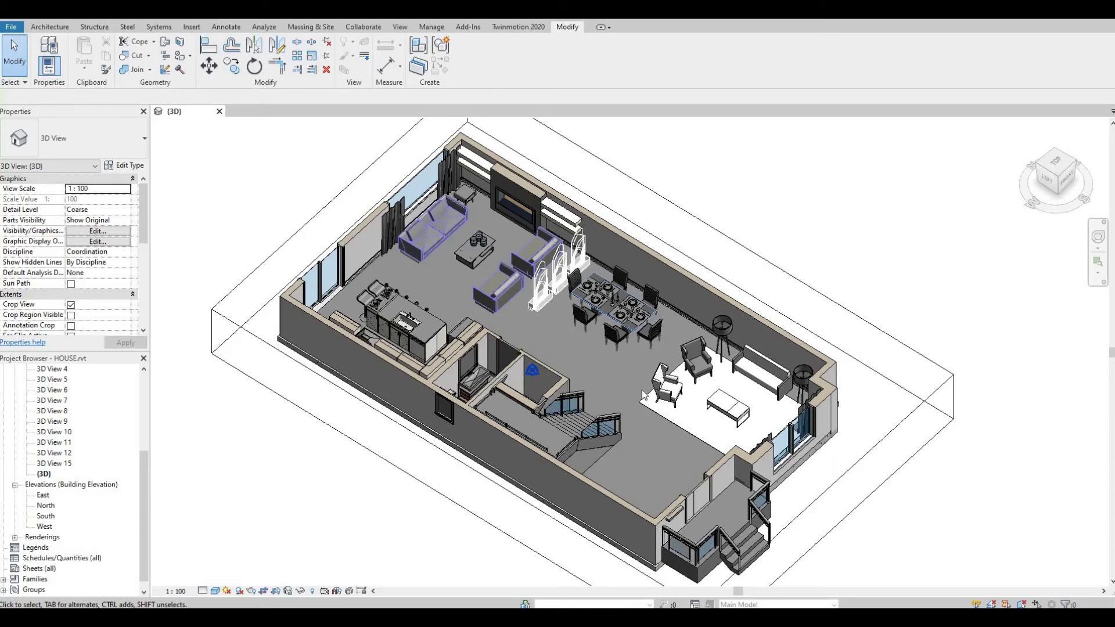
pyautogui.press('r')
pyautogui.press('r')
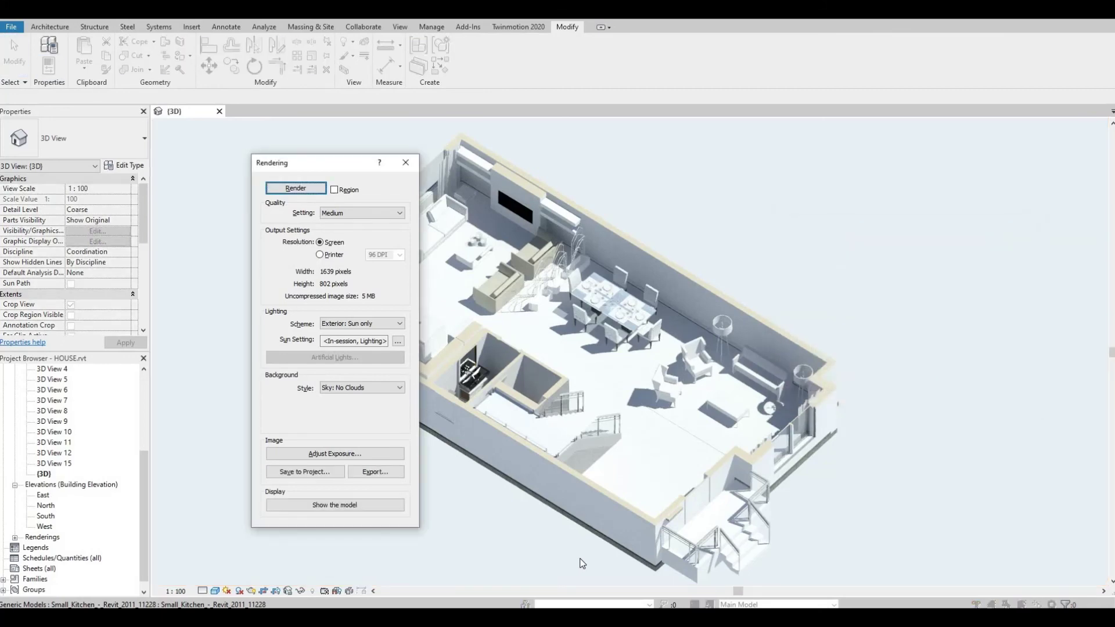
pyautogui.moveTo(298, 162); pyautogui.dragTo(669, 169)
pyautogui.moveTo(950, 213); pyautogui.dragTo(963, 214)
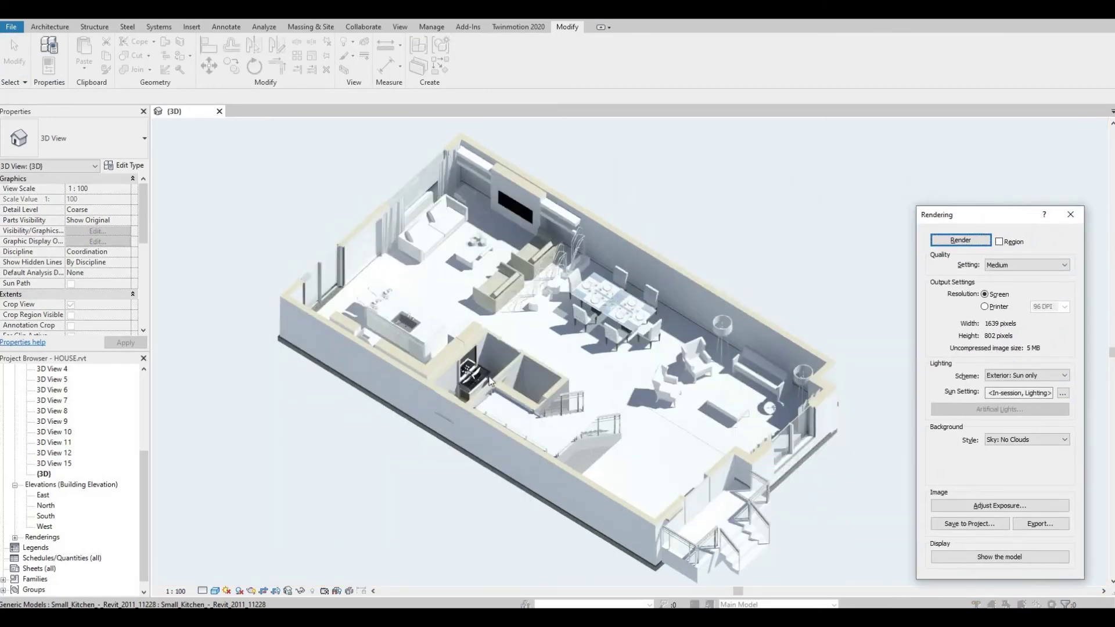